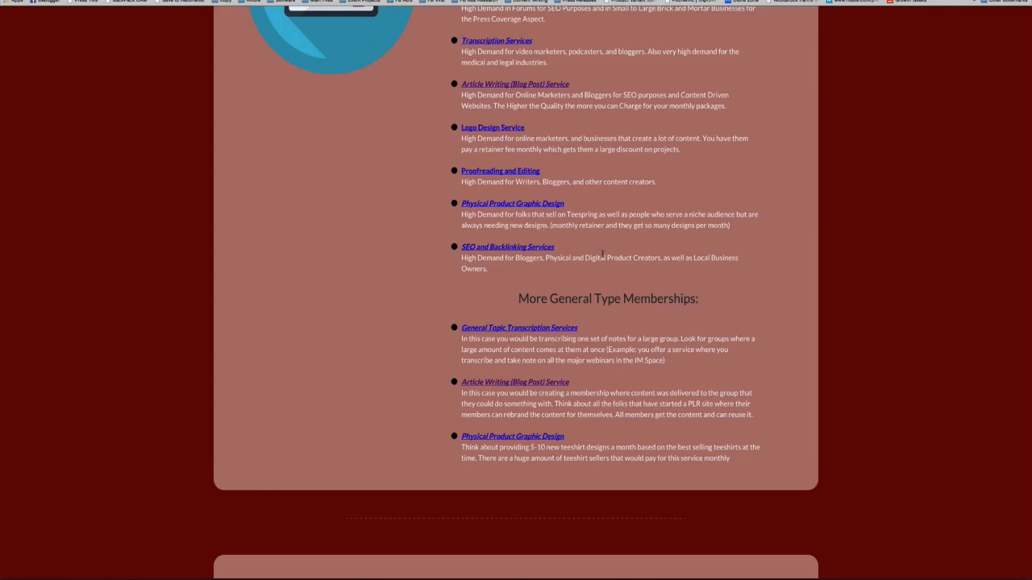
# - Open the live page of the Sales Page Template in the Membership Arbitrage Sales Pages funnel
pyautogui.scroll(-5, 608, 249)
pyautogui.scroll(-1, 609, 249)
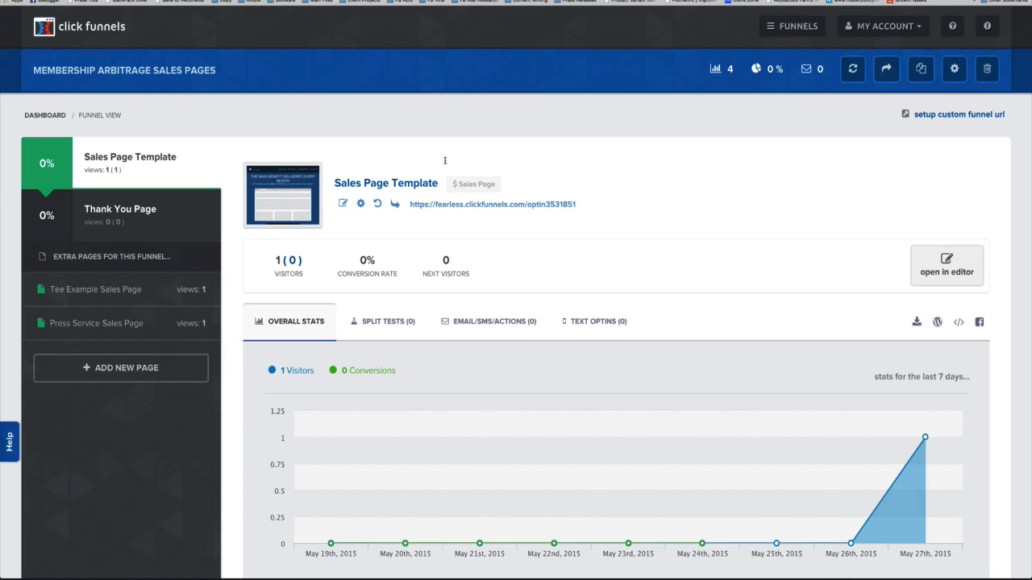
pyautogui.click(395, 206)
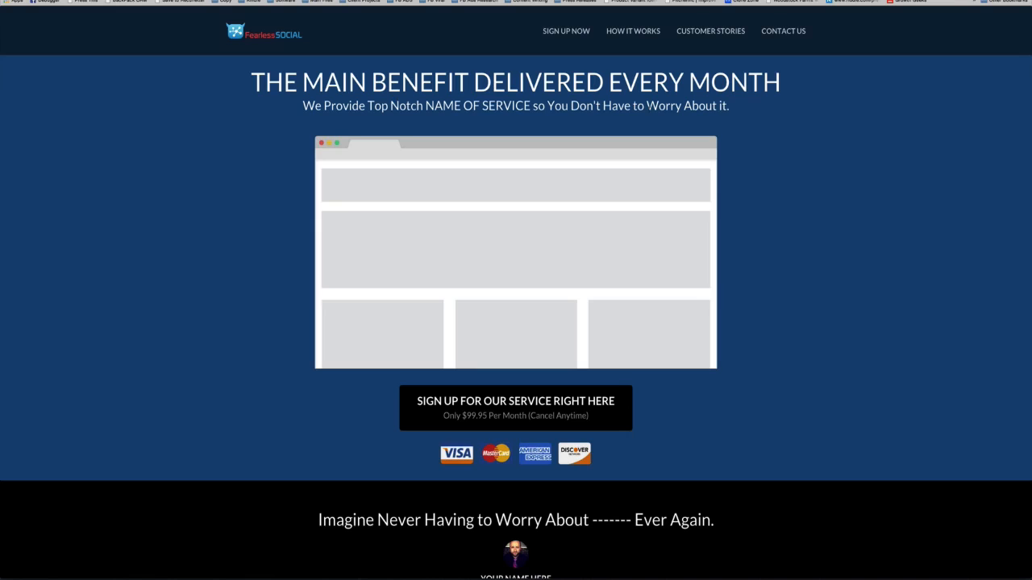
# - Examine the template's main benefit headline and the service-name subheadline beneath it
pyautogui.moveTo(301, 82); pyautogui.dragTo(778, 86)
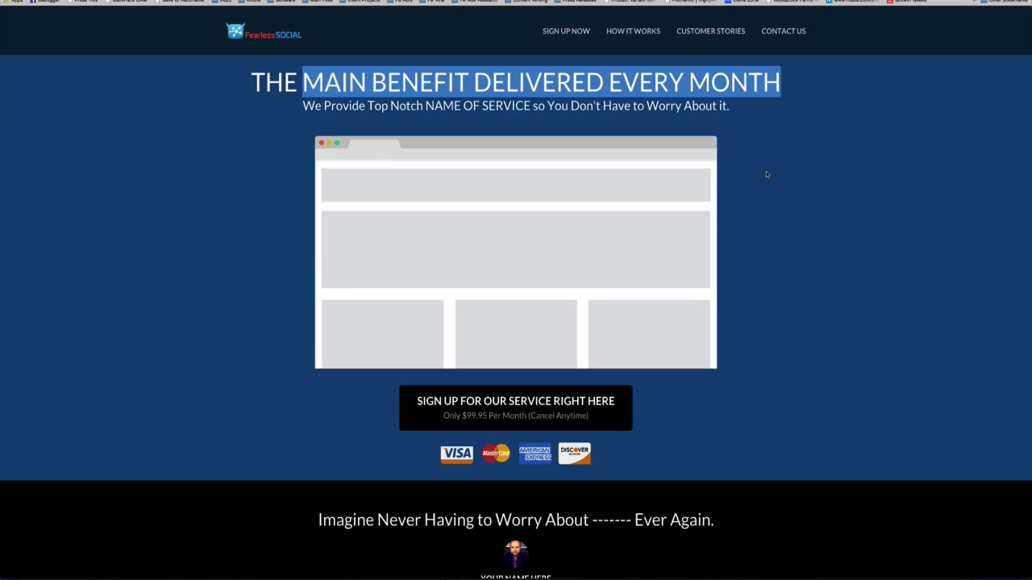
pyautogui.click(749, 123)
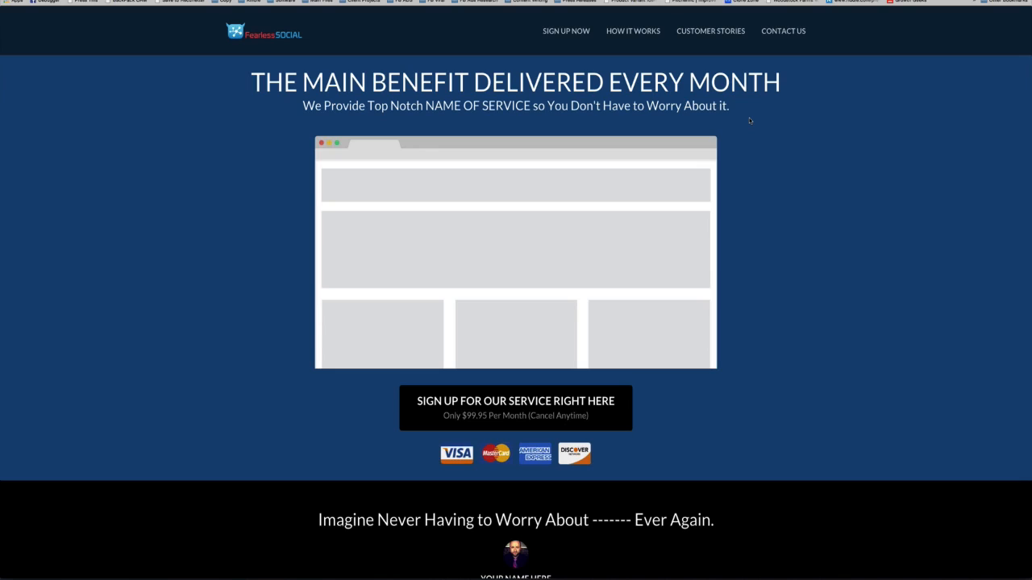
pyautogui.scroll(-1, 749, 121)
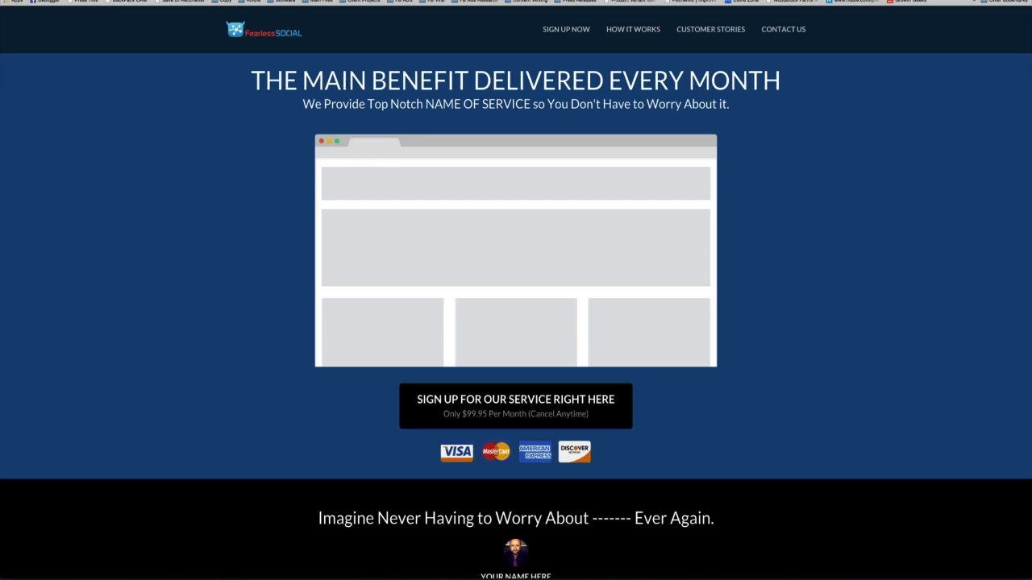
pyautogui.moveTo(338, 81); pyautogui.dragTo(782, 81)
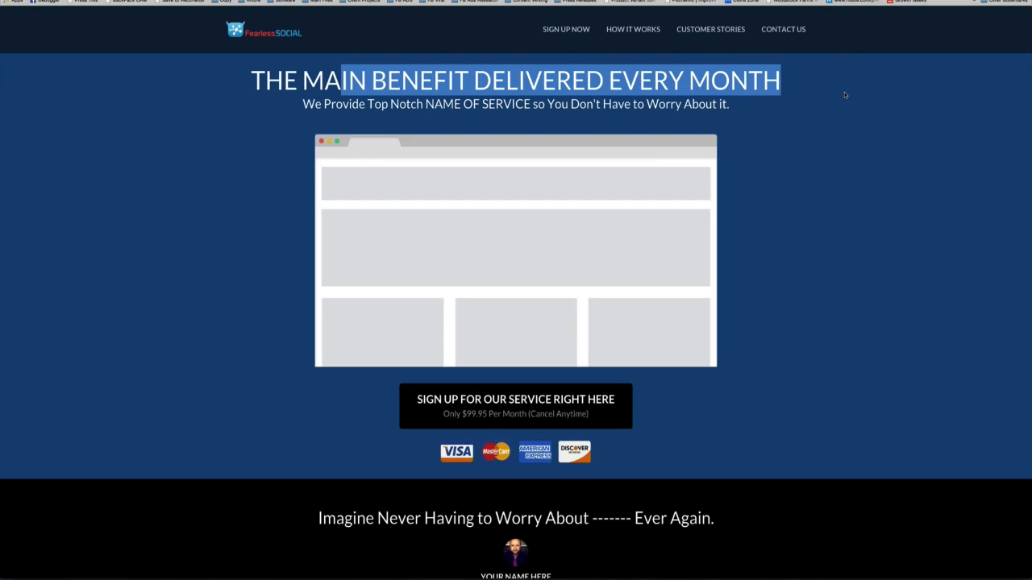
pyautogui.click(844, 95)
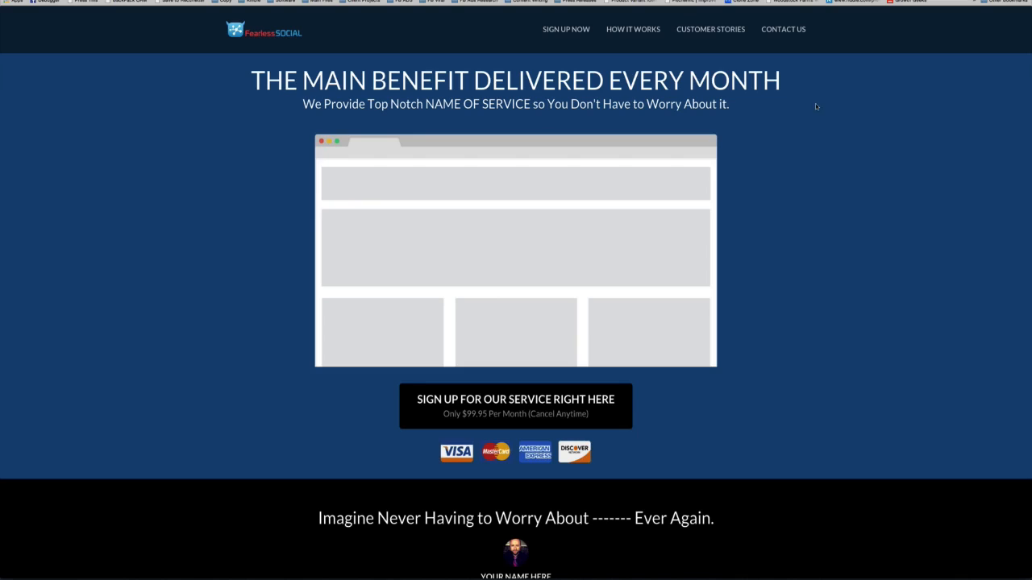
pyautogui.moveTo(434, 104); pyautogui.dragTo(554, 104)
pyautogui.click(615, 105)
pyautogui.moveTo(632, 104); pyautogui.dragTo(726, 104)
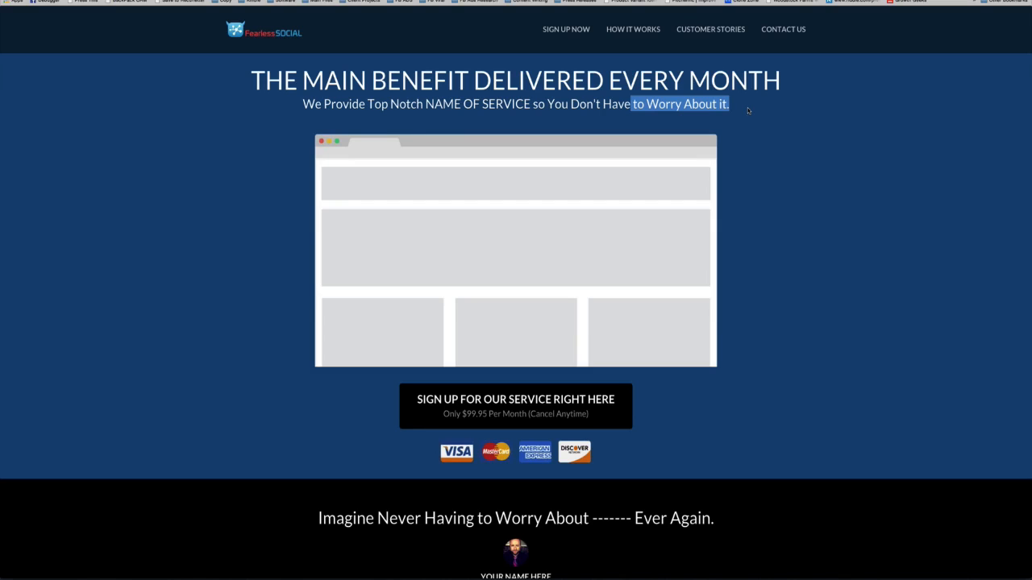
pyautogui.click(738, 112)
pyautogui.moveTo(729, 109); pyautogui.dragTo(251, 74)
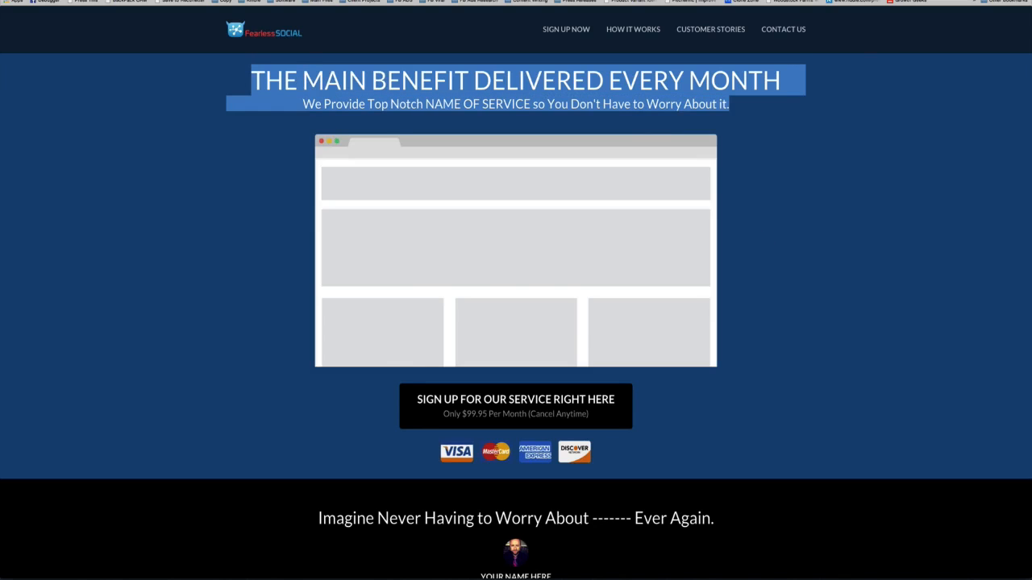
# - Return to the funnel and open the live page of the Tee Example Sales Page
pyautogui.press('super+w')
pyautogui.click(144, 300)
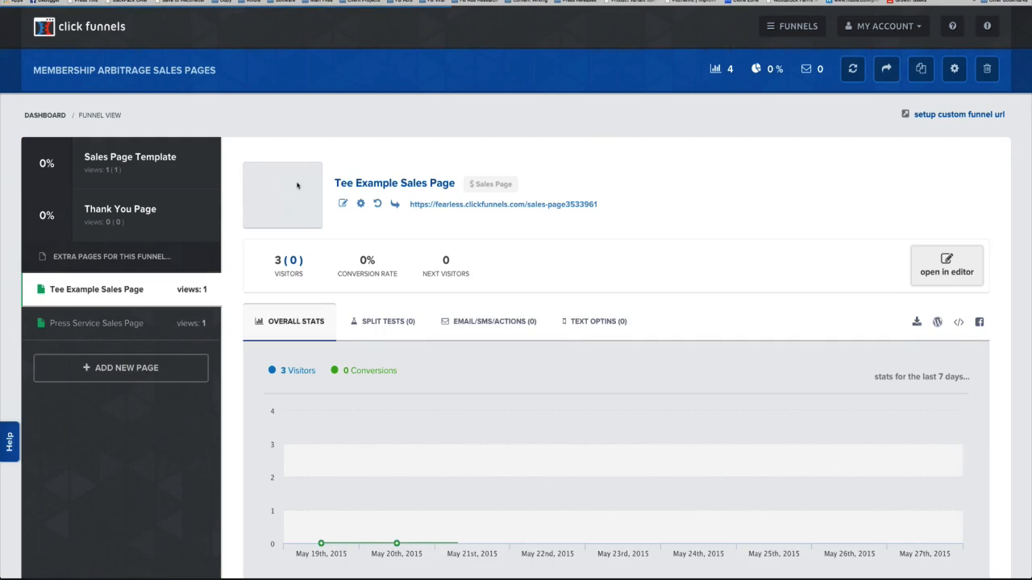
pyautogui.click(395, 204)
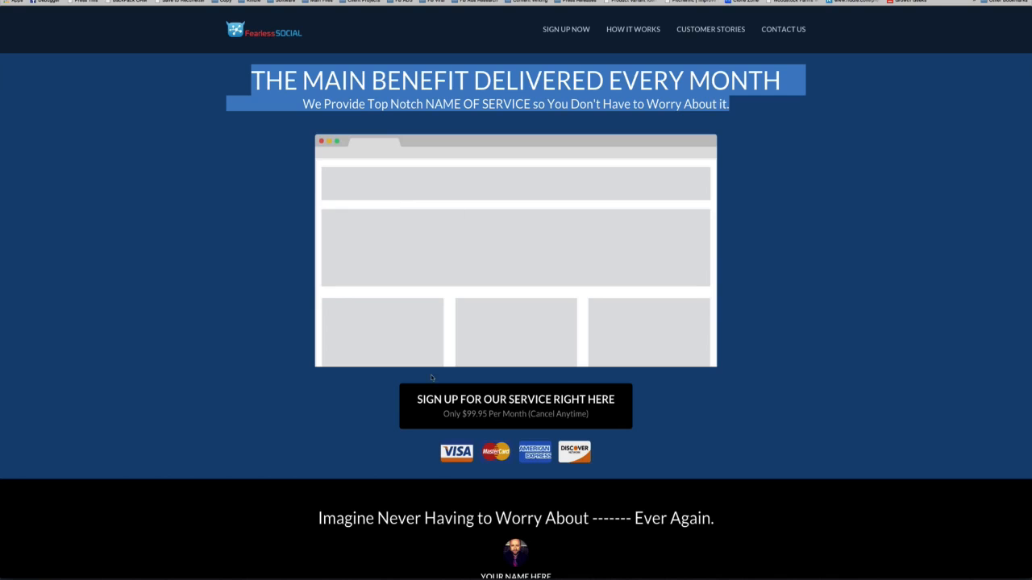
# - Examine the sales page template from its sign-up offer through the founder quote to the How Does This All Work section
pyautogui.click(826, 403)
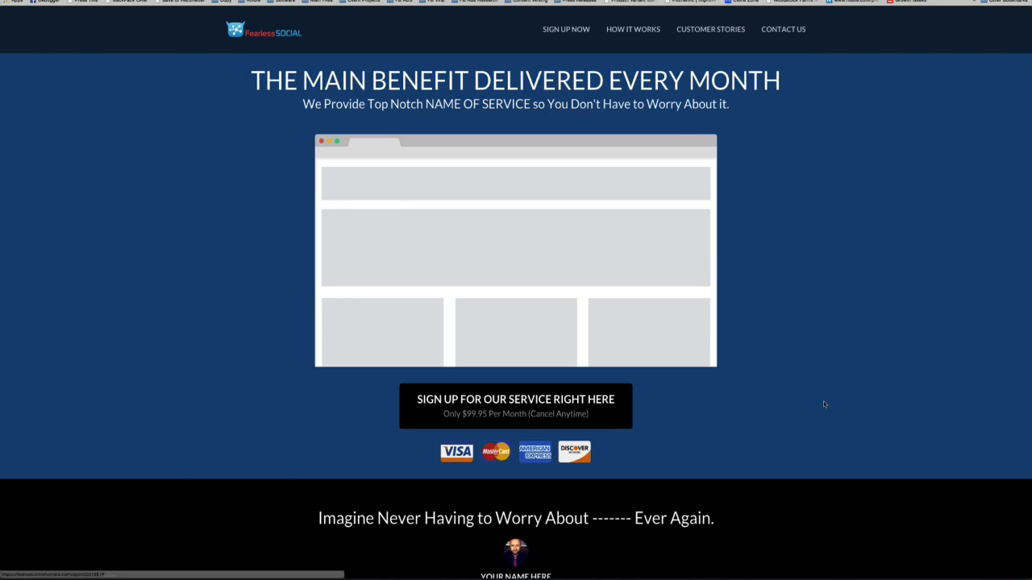
pyautogui.scroll(-5, 728, 422)
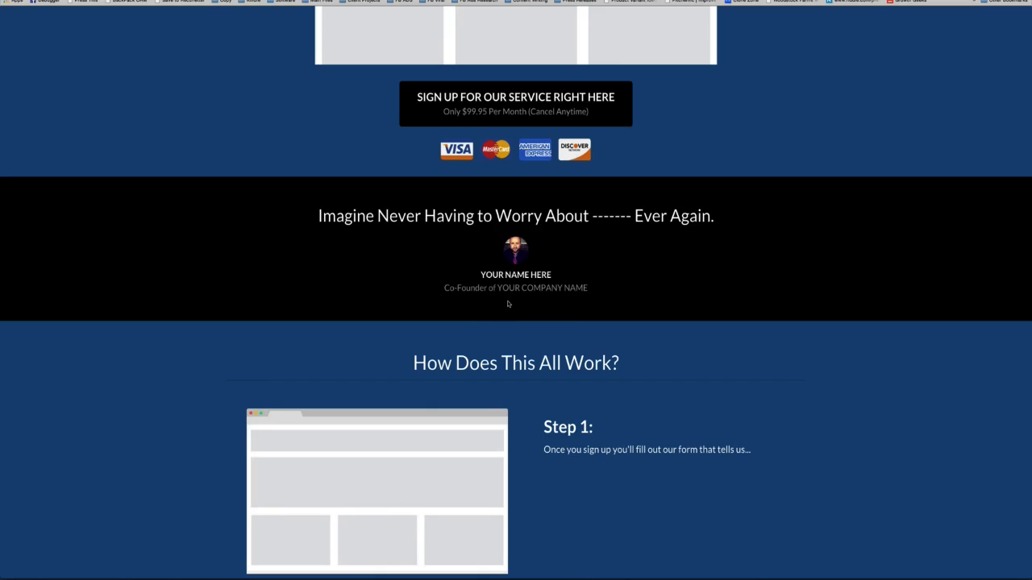
pyautogui.scroll(-3, 509, 300)
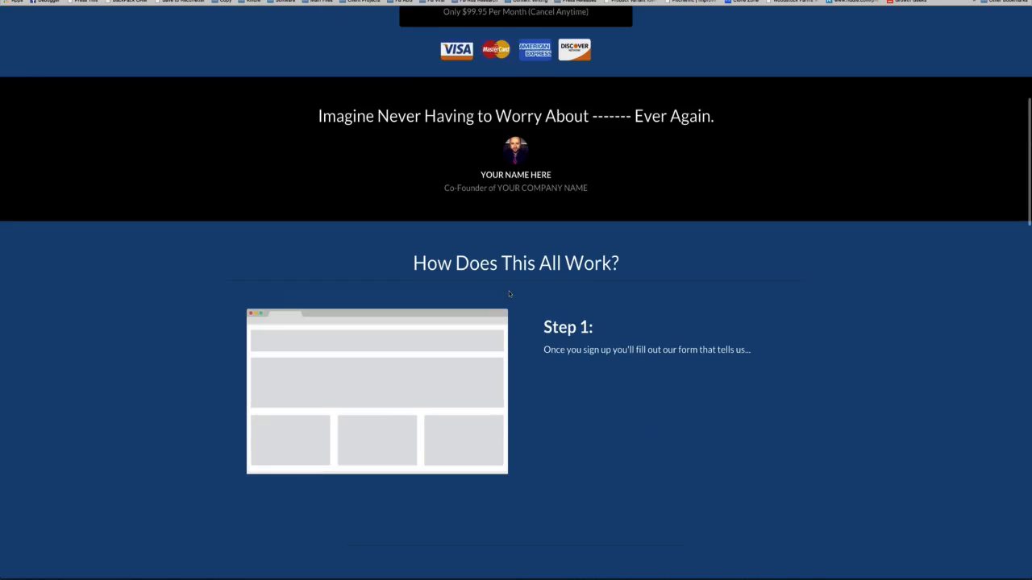
pyautogui.scroll(-2, 509, 294)
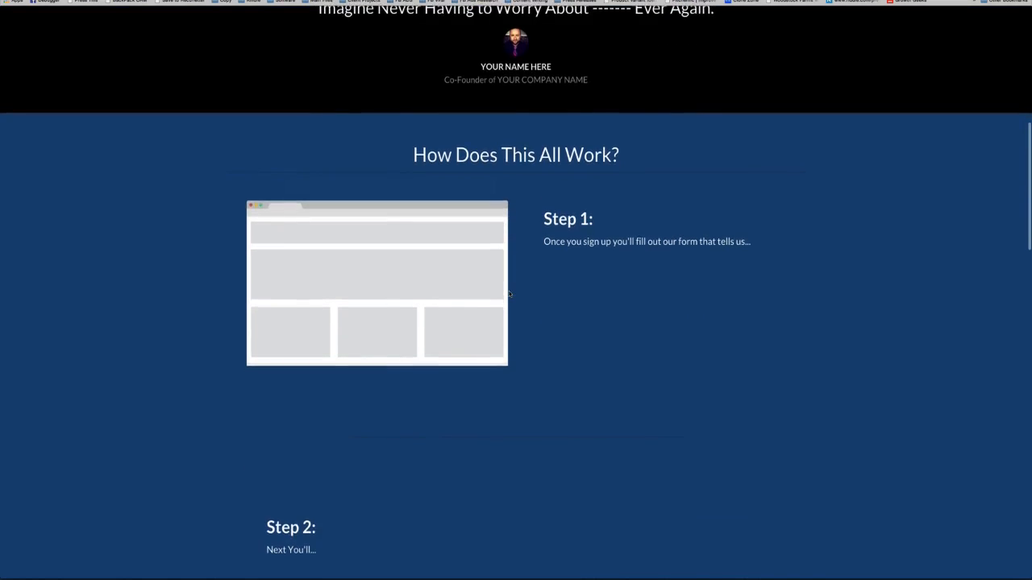
pyautogui.scroll(-1, 510, 295)
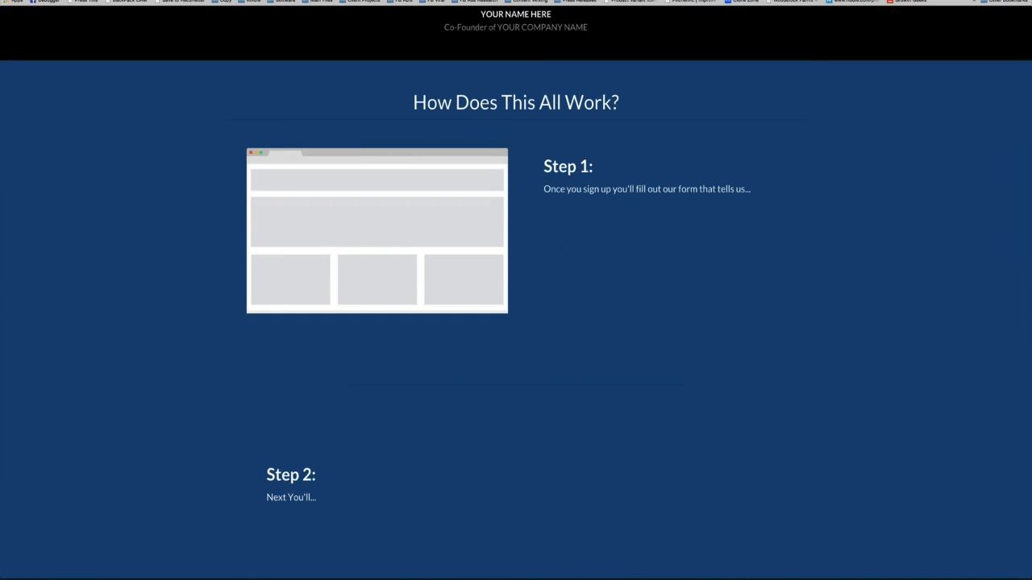
pyautogui.scroll(10, 635, 263)
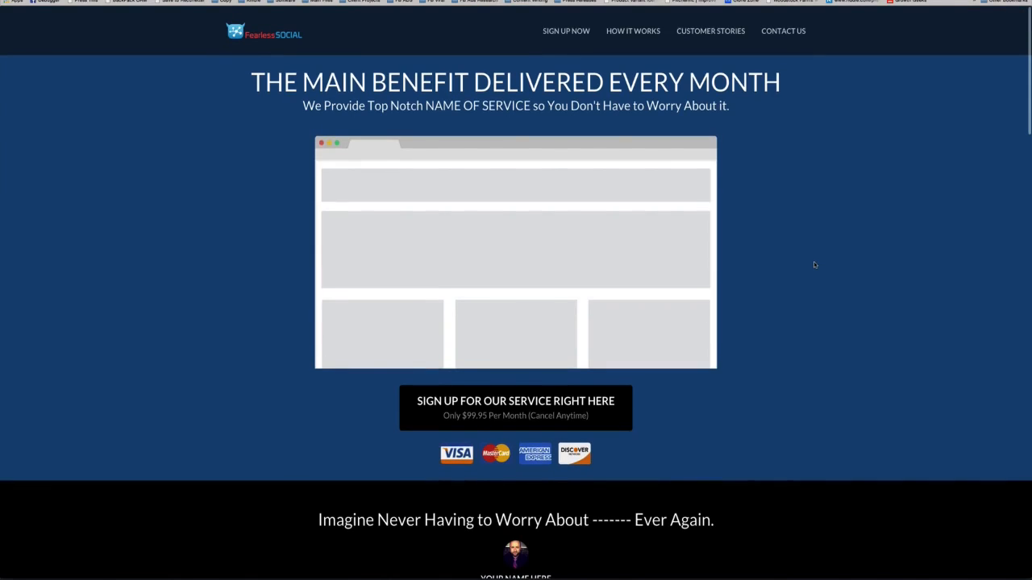
pyautogui.scroll(-10, 813, 264)
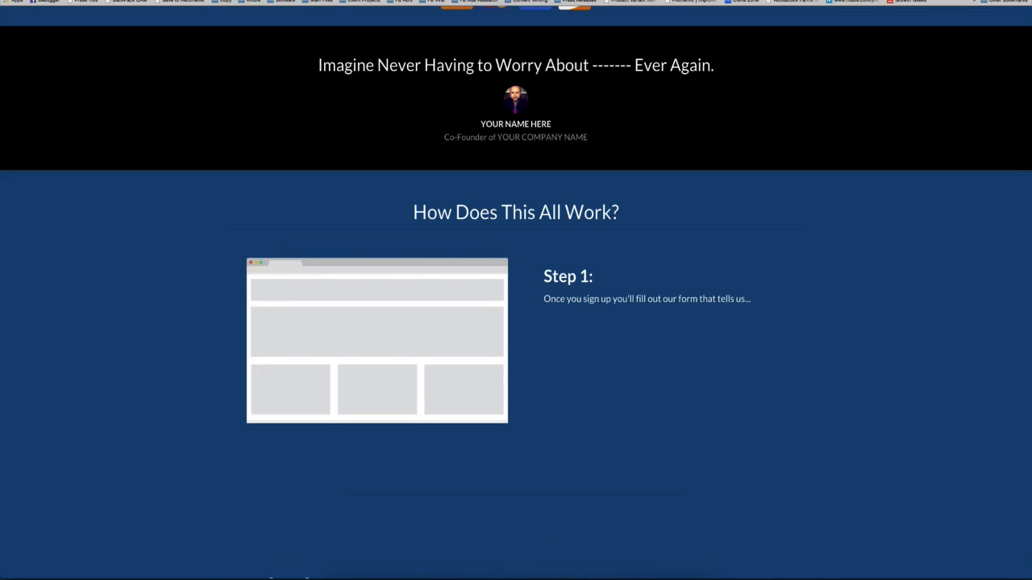
# - Switch back to Chrome and review the tee example page's offer and its three How Does This All Work steps
pyautogui.hotkey('ctrl', 'Up')
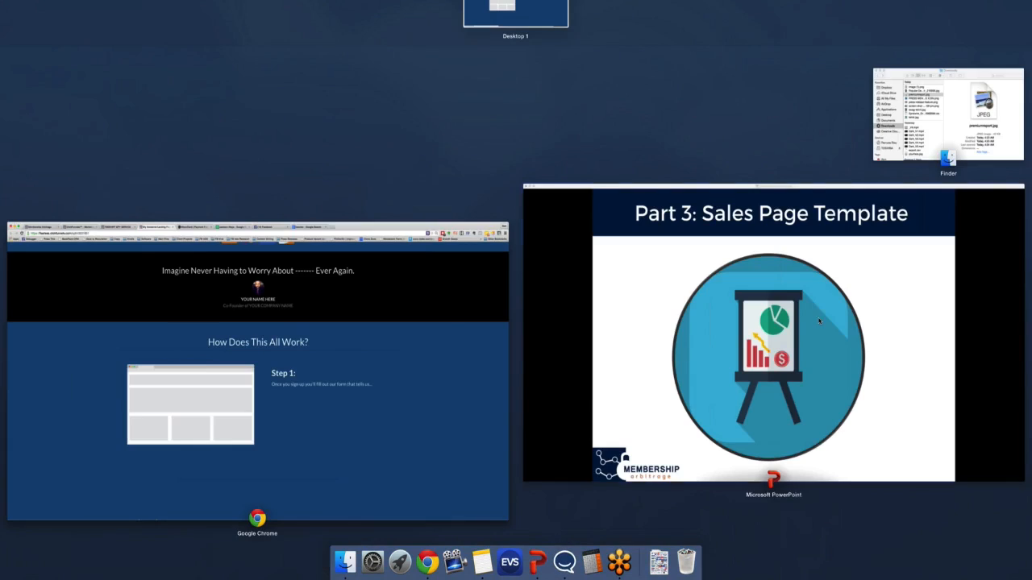
pyautogui.click(369, 416)
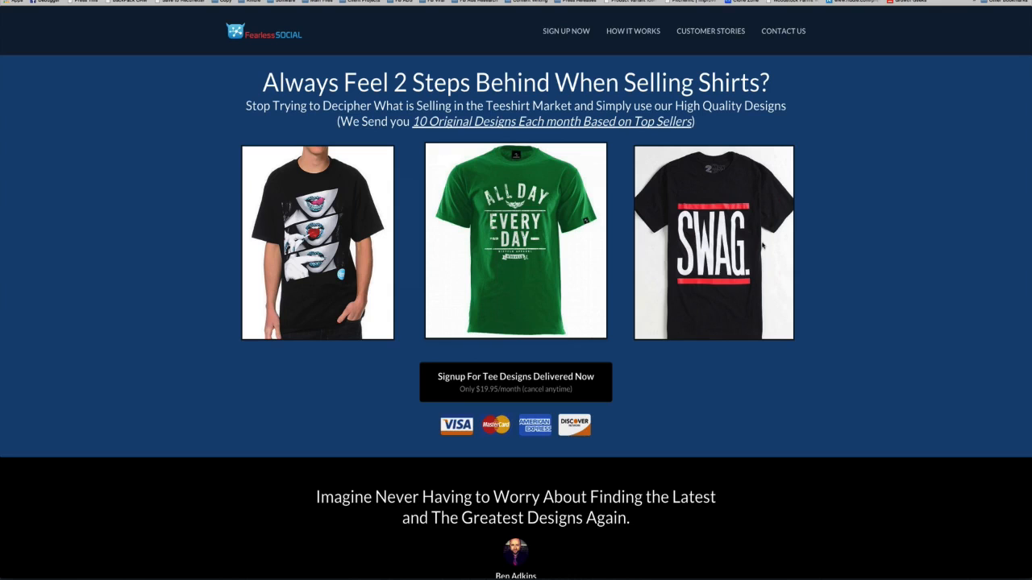
pyautogui.scroll(-3, 761, 242)
pyautogui.scroll(-5, 762, 244)
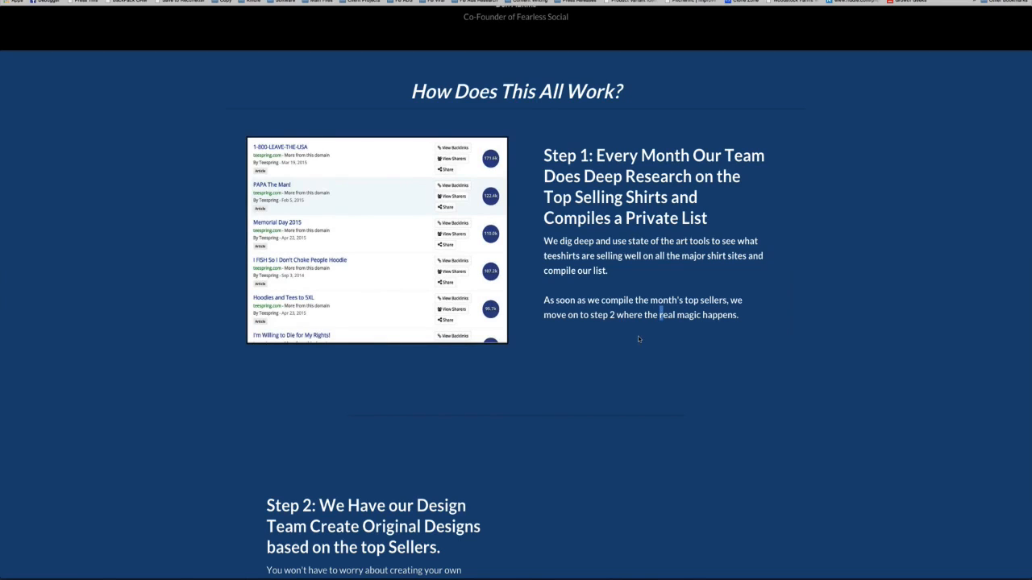
pyautogui.scroll(-5, 658, 324)
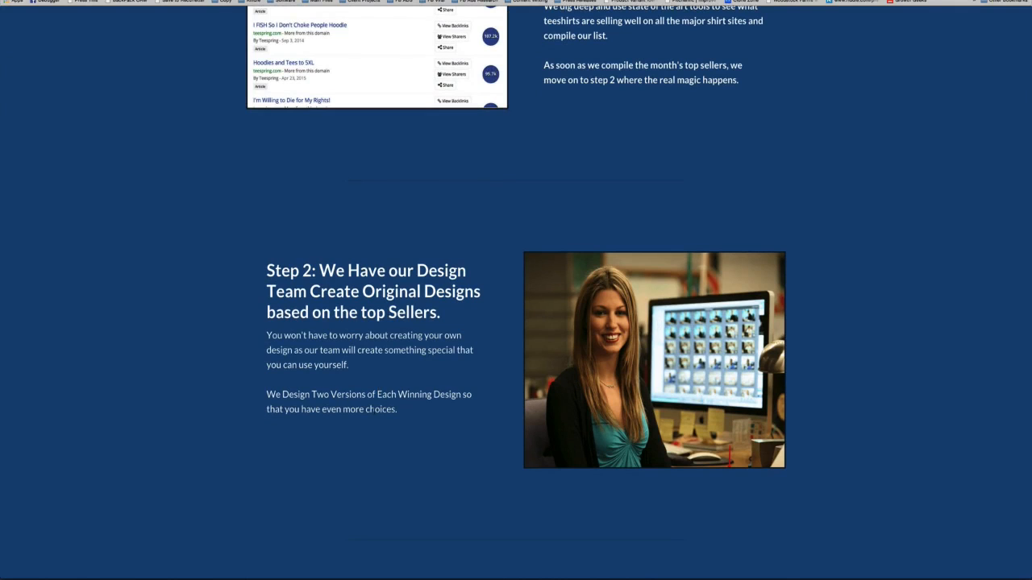
pyautogui.scroll(-5, 394, 407)
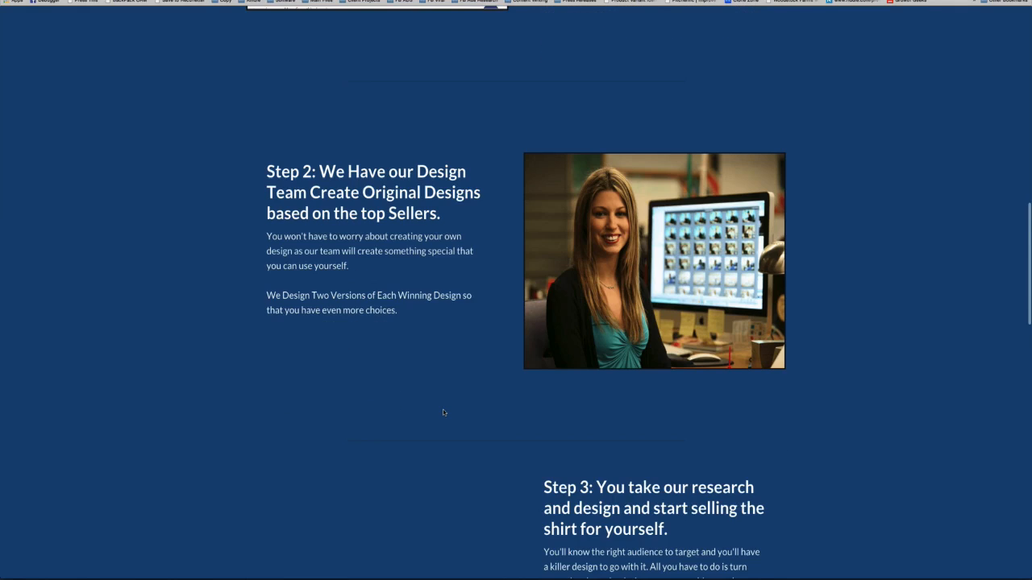
pyautogui.scroll(-2, 446, 413)
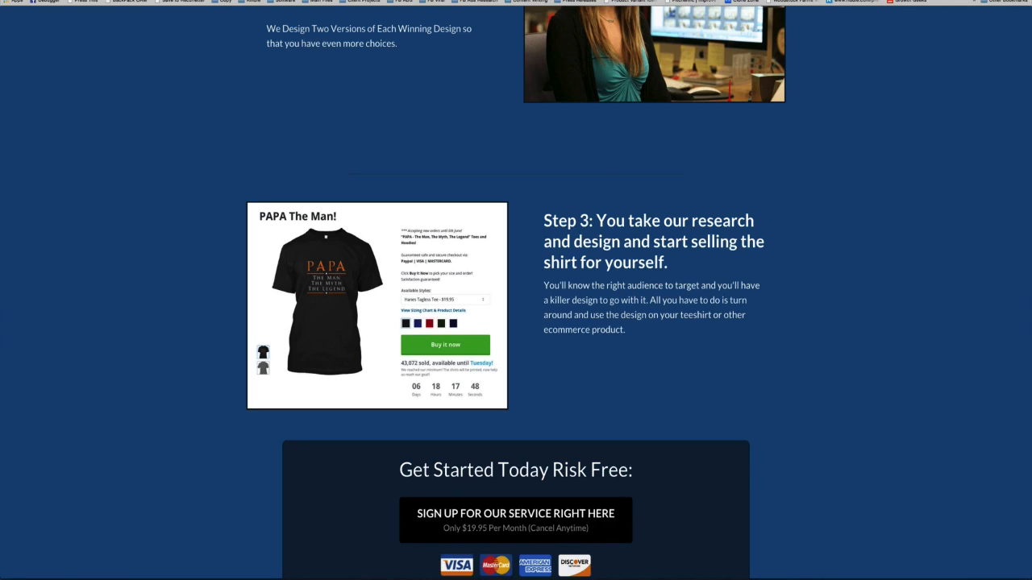
# - Review the blank template's remaining steps, risk-free sign-up box and subscriber testimonials down to the footer
pyautogui.scroll(10, 516, 290)
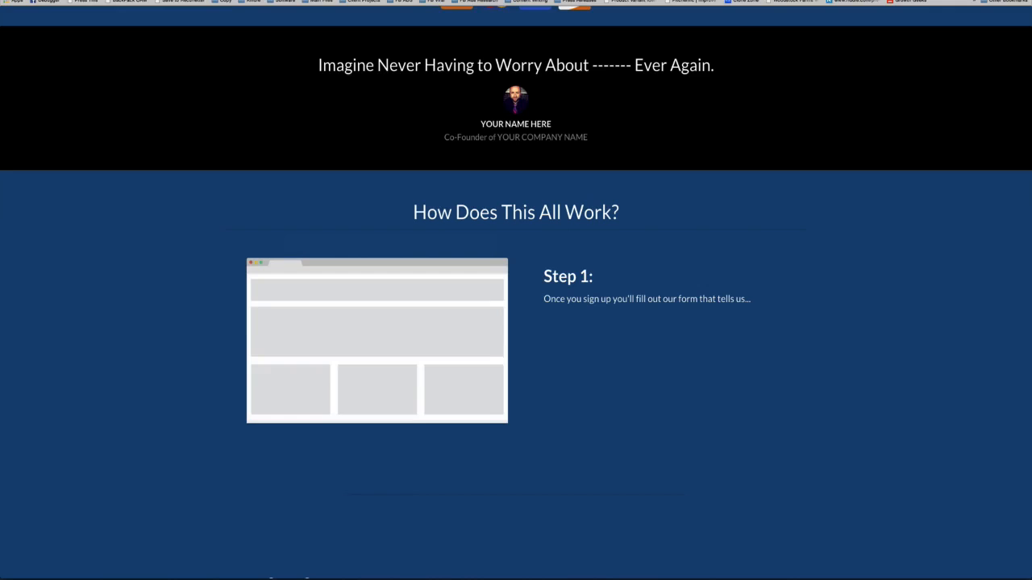
pyautogui.scroll(-10, 757, 208)
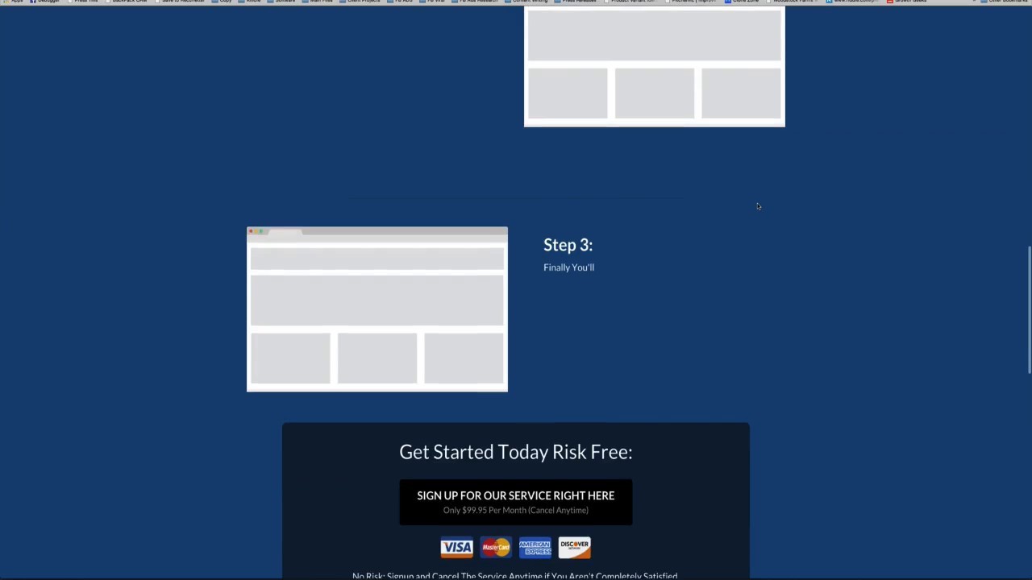
pyautogui.scroll(-5, 757, 206)
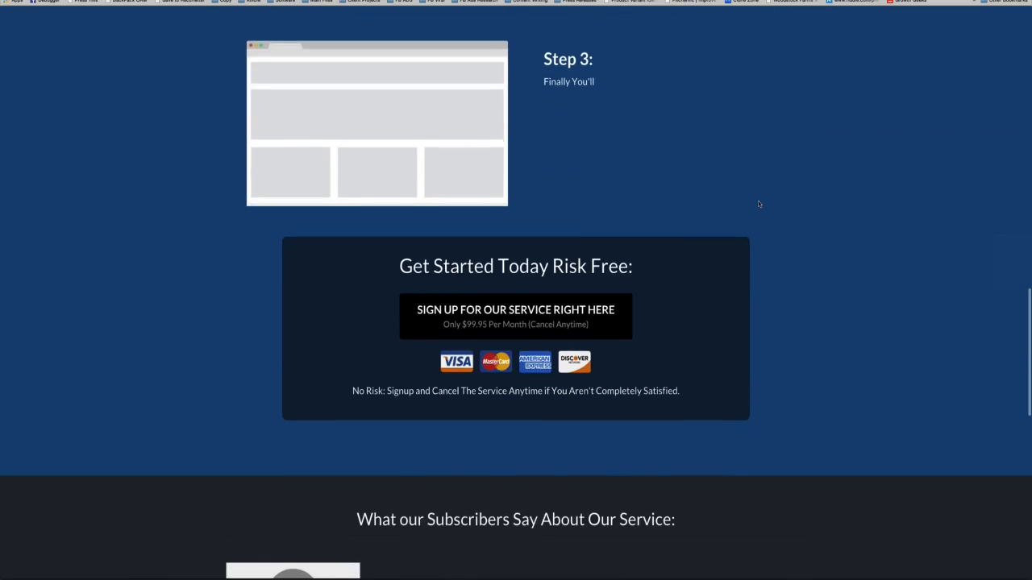
pyautogui.scroll(-10, 758, 204)
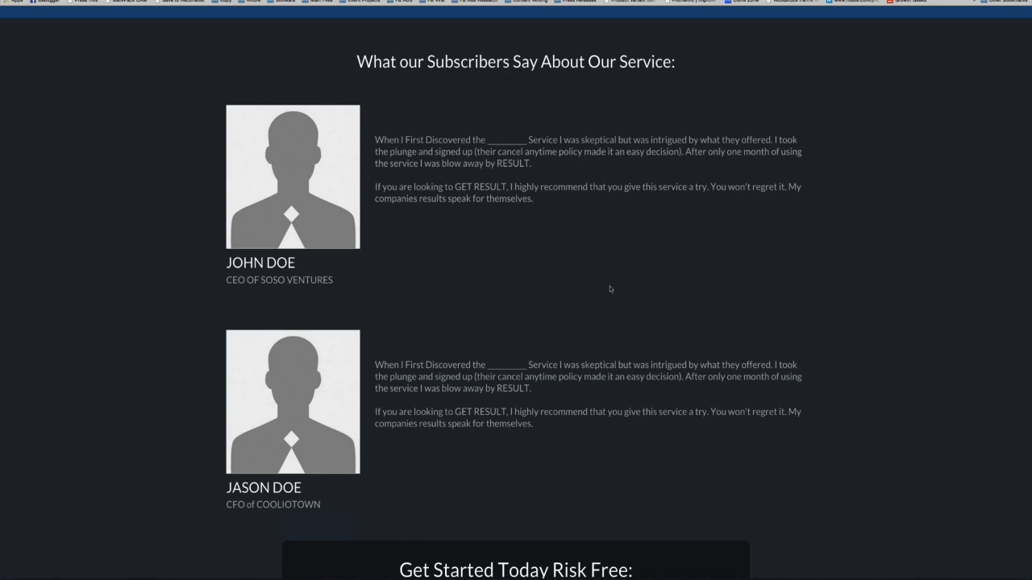
pyautogui.scroll(-5, 609, 286)
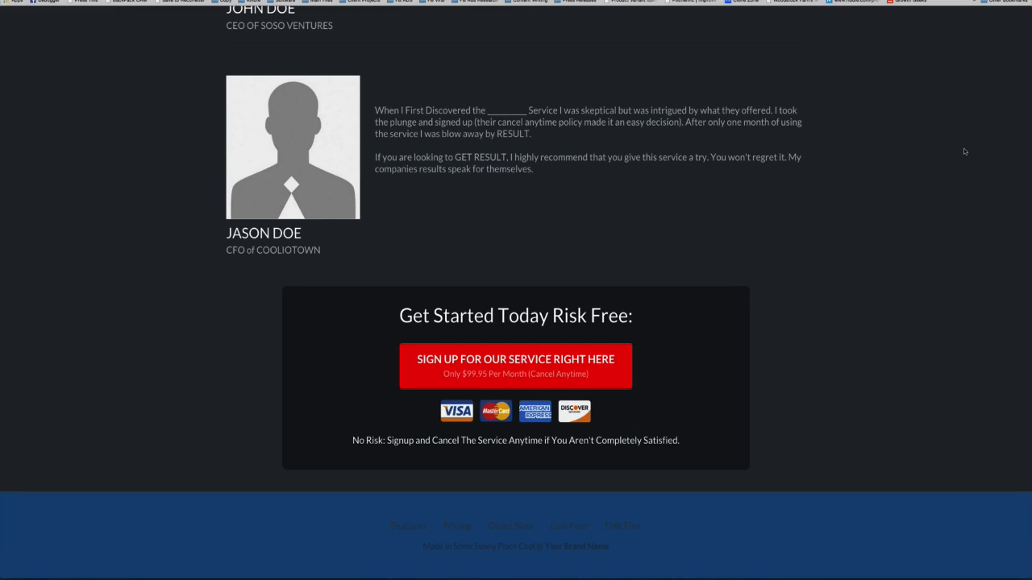
# - Review the template's step sections again and compare them with the testimonials and closing sign-up box
pyautogui.scroll(15, 712, 229)
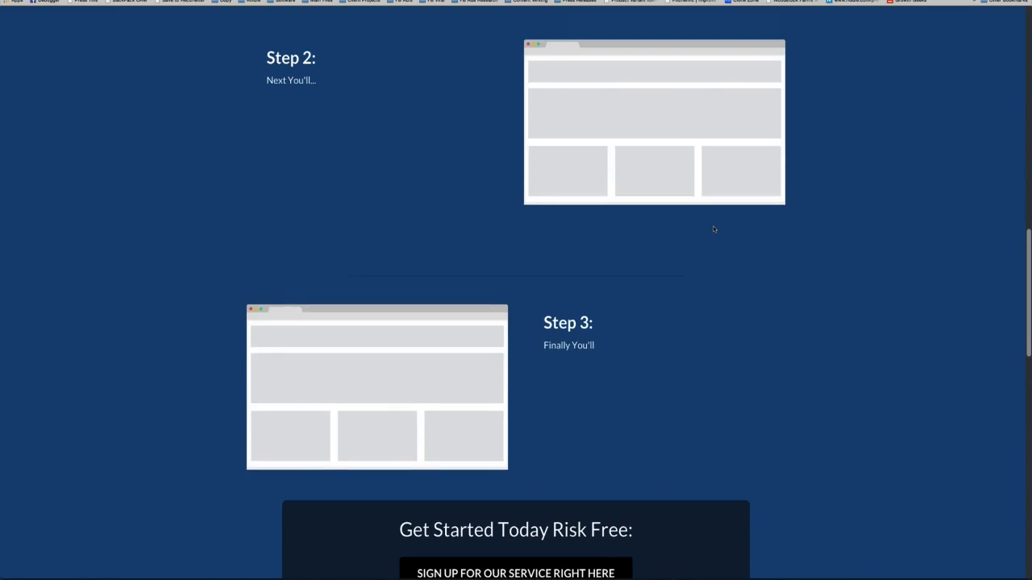
pyautogui.scroll(6, 712, 229)
pyautogui.scroll(-2, 713, 229)
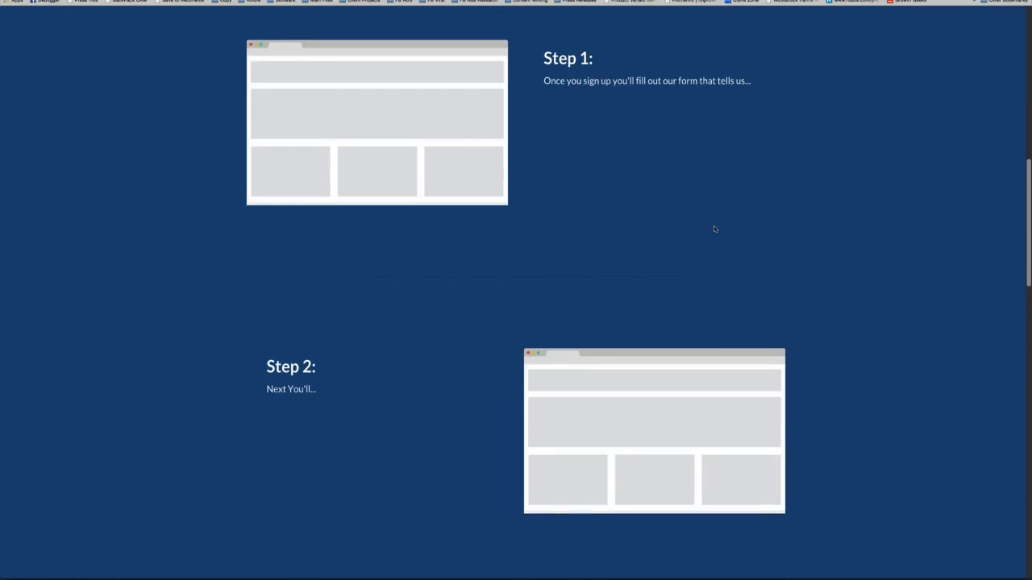
pyautogui.scroll(-15, 714, 229)
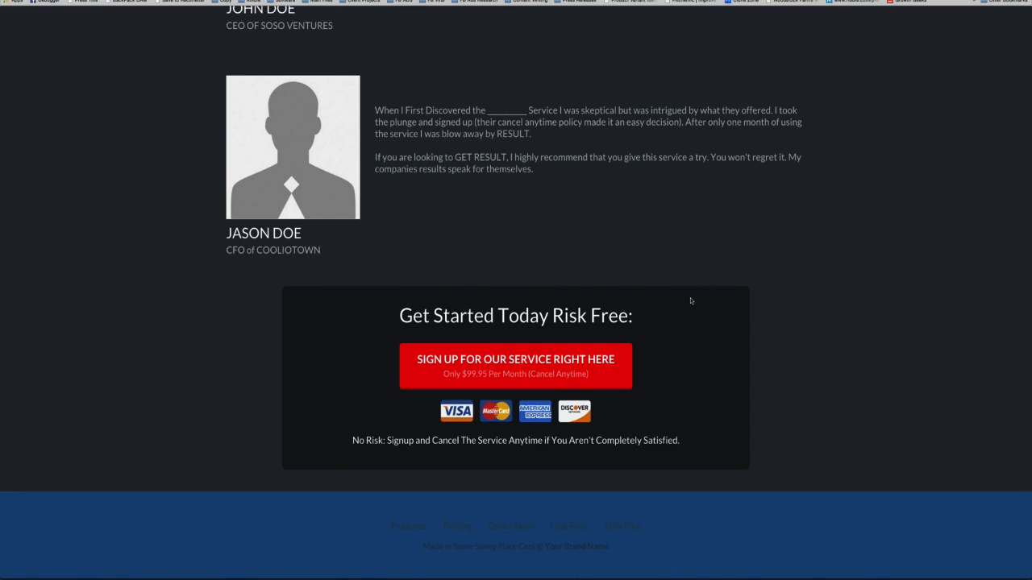
pyautogui.scroll(5, 690, 297)
pyautogui.scroll(-2, 690, 297)
pyautogui.scroll(-3, 690, 299)
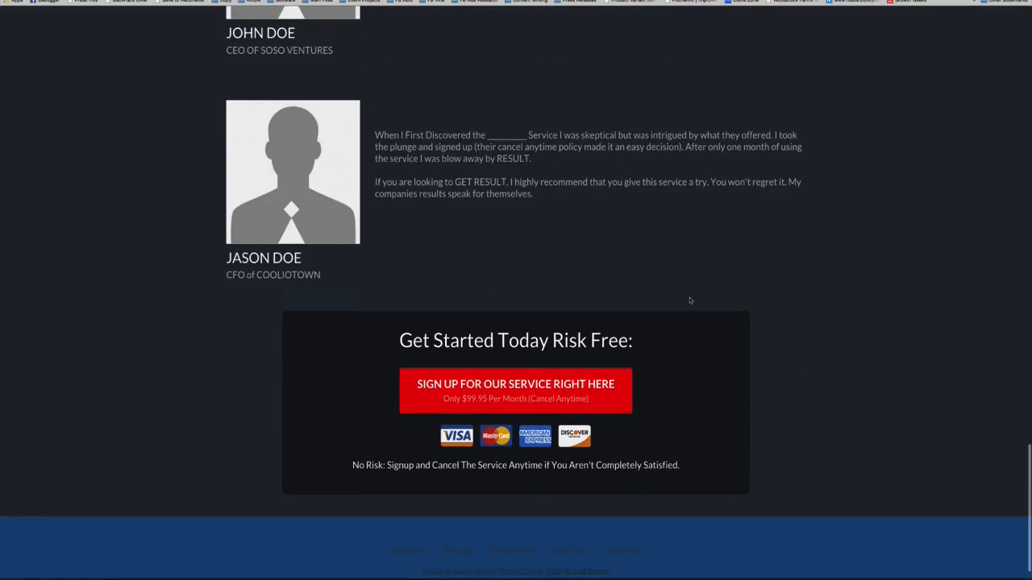
pyautogui.scroll(15, 690, 300)
pyautogui.scroll(5, 691, 302)
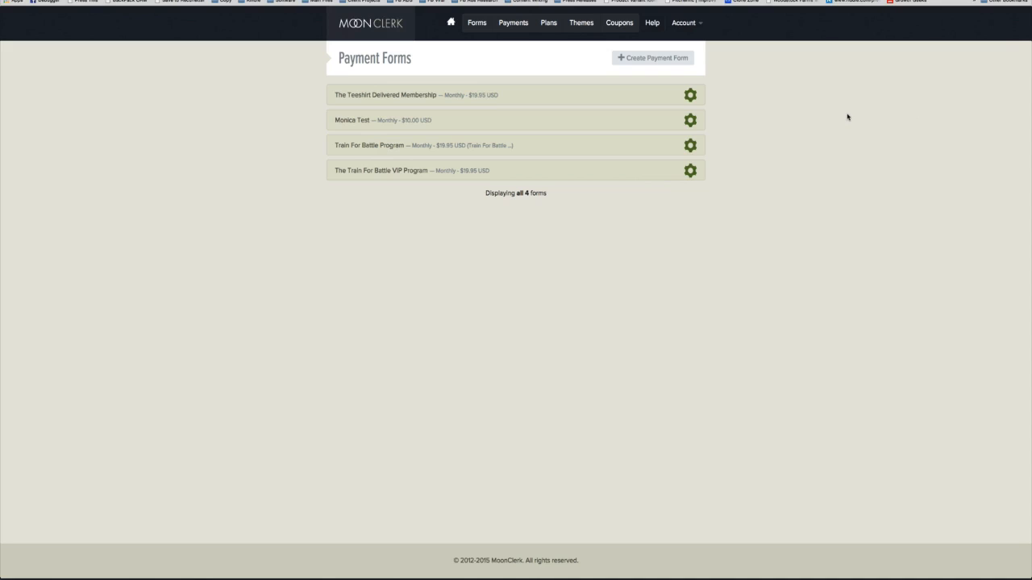
# - Open the account activity dashboard in MoonClerk
pyautogui.click(392, 29)
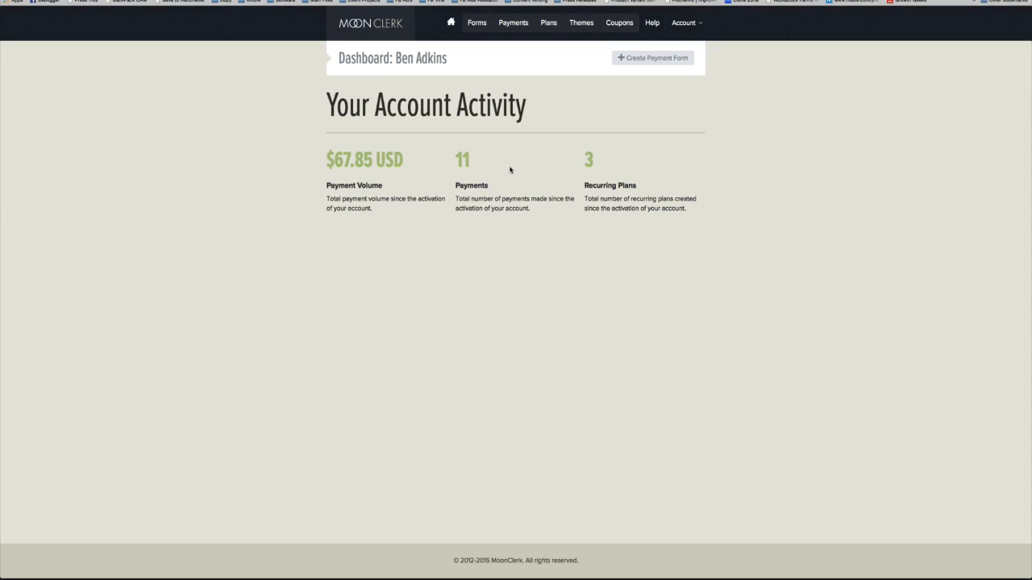
# - Start a new payment form and title it "My Awesome Membership"
pyautogui.click(474, 28)
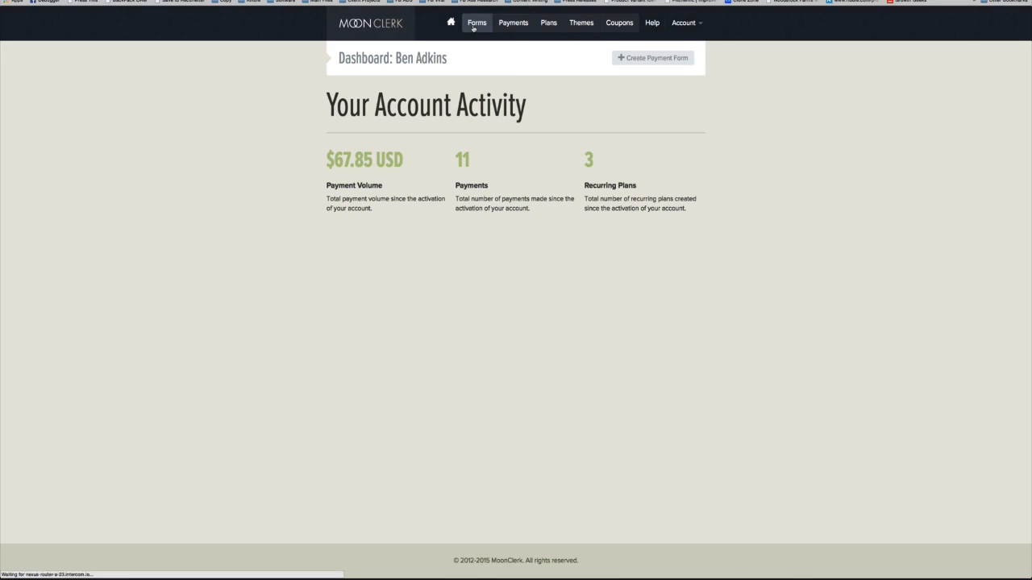
pyautogui.click(632, 63)
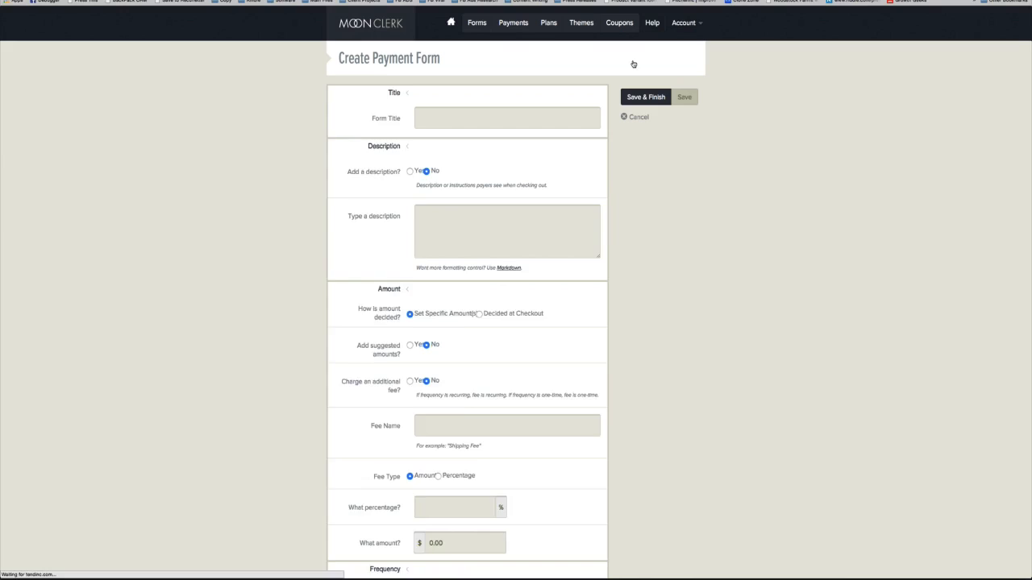
pyautogui.click(454, 120)
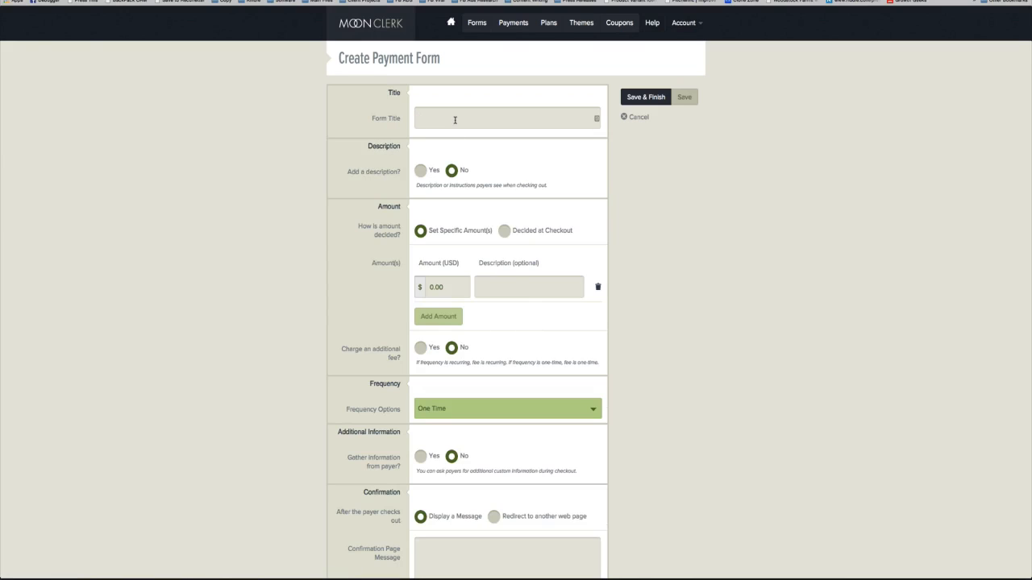
pyautogui.write('My Awesome Membership')
# - Add a description to the payment form reading "Every Month we deliver my awesome thing."
pyautogui.click(425, 171)
pyautogui.write('Ev')
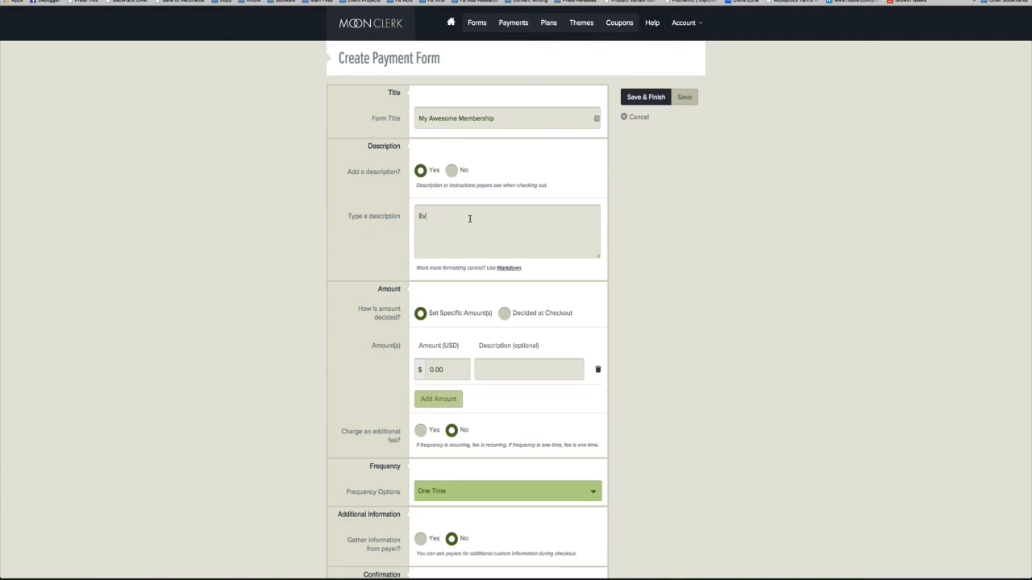
pyautogui.write('ery Month we deliver my awesome thing.')
# - Set the form's specific payment amount to 19.95 USD
pyautogui.scroll(-2, 598, 323)
pyautogui.scroll(-1, 598, 324)
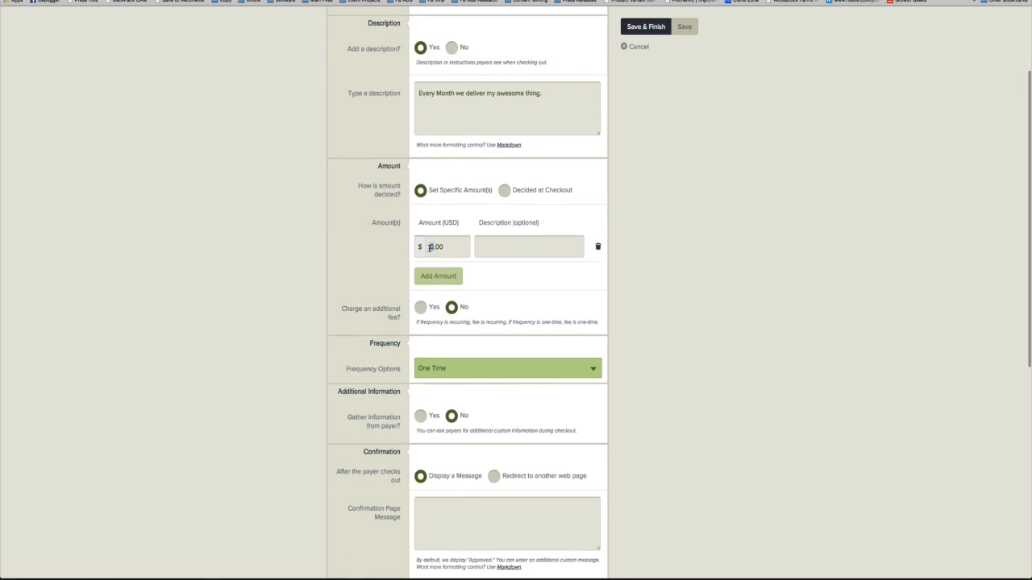
pyautogui.write('19.')
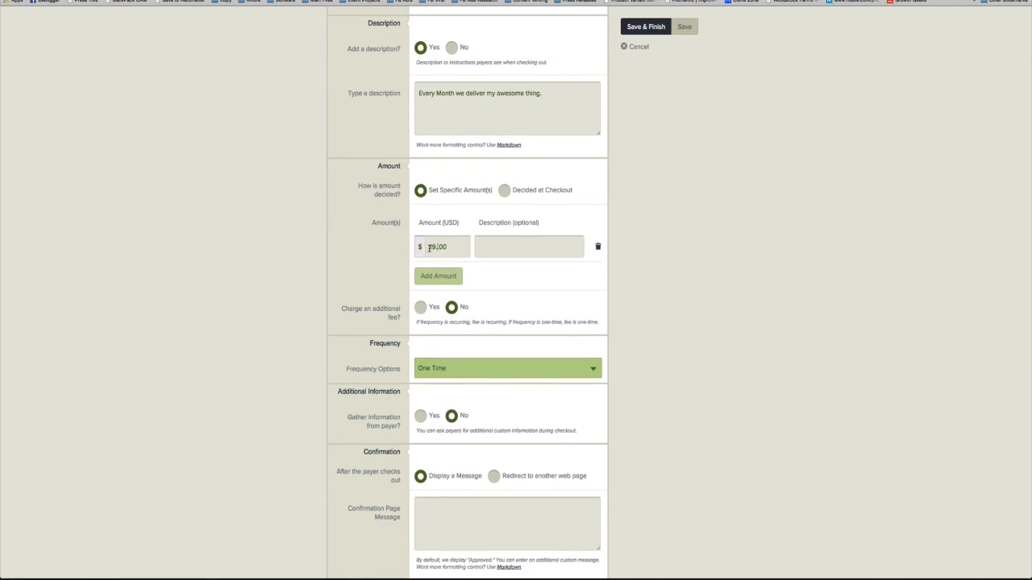
pyautogui.press('BackSpace')
pyautogui.press('Right')
pyautogui.press('Right')
pyautogui.press('Right')
pyautogui.press('BackSpace')
pyautogui.press('BackSpace')
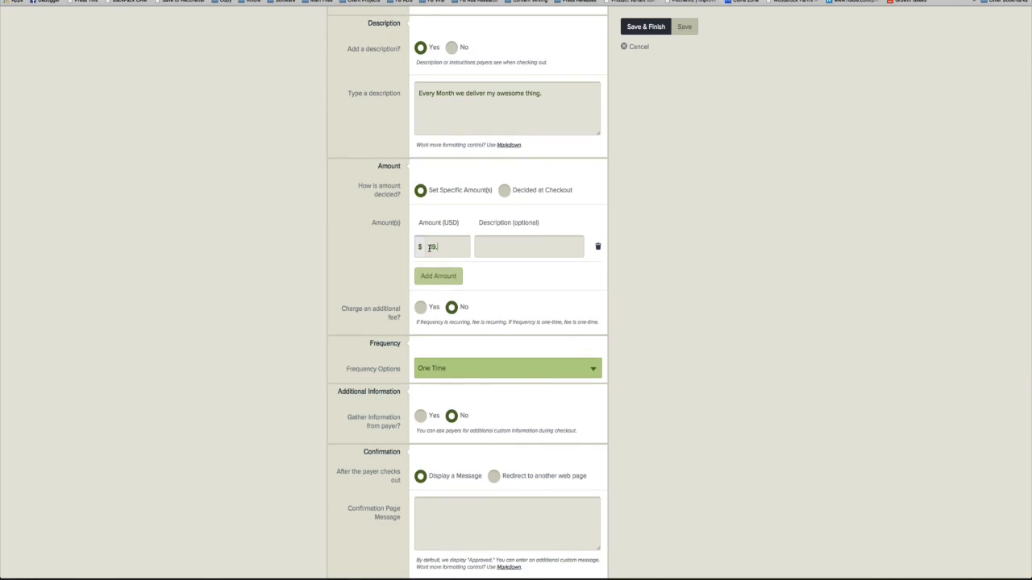
pyautogui.write('95')
# - Change the payment frequency to Recurring and choose Set Recurring Options instead of letting payers decide at checkout
pyautogui.click(485, 371)
pyautogui.click(471, 416)
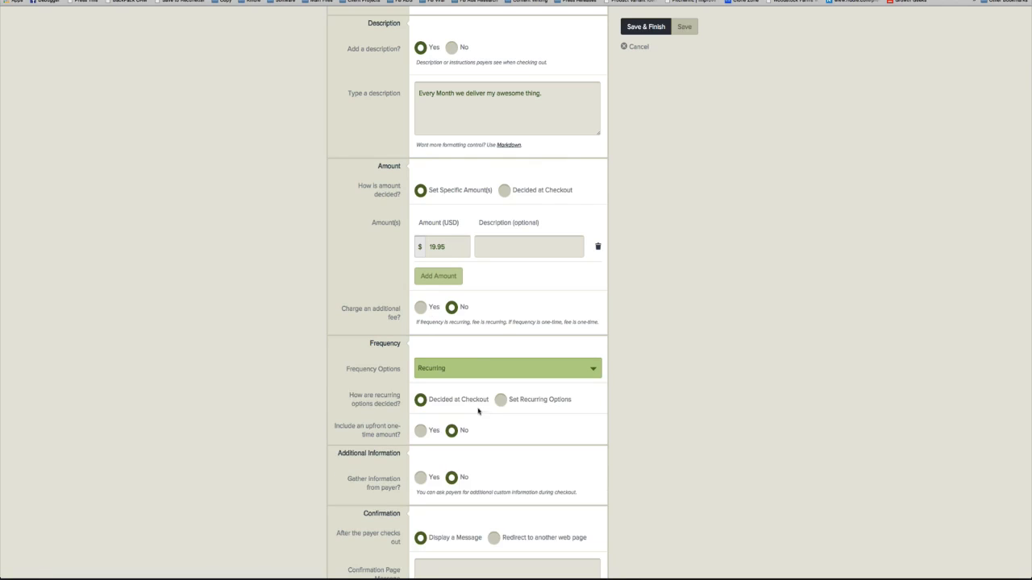
pyautogui.click(500, 400)
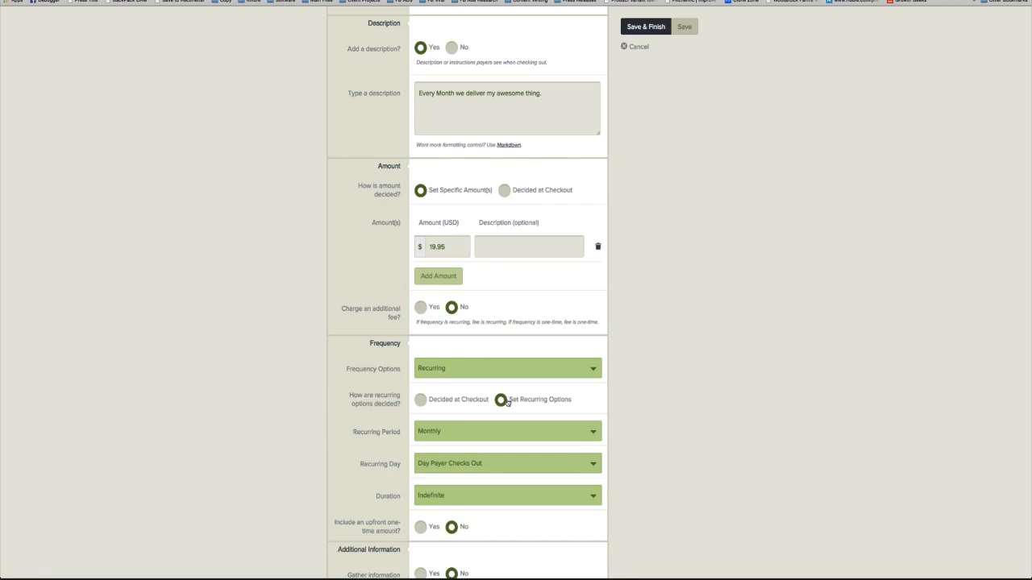
# - Check the choices for the recurring day and select Day Payer Checks Out
pyautogui.scroll(-1, 627, 414)
pyautogui.scroll(-3, 626, 414)
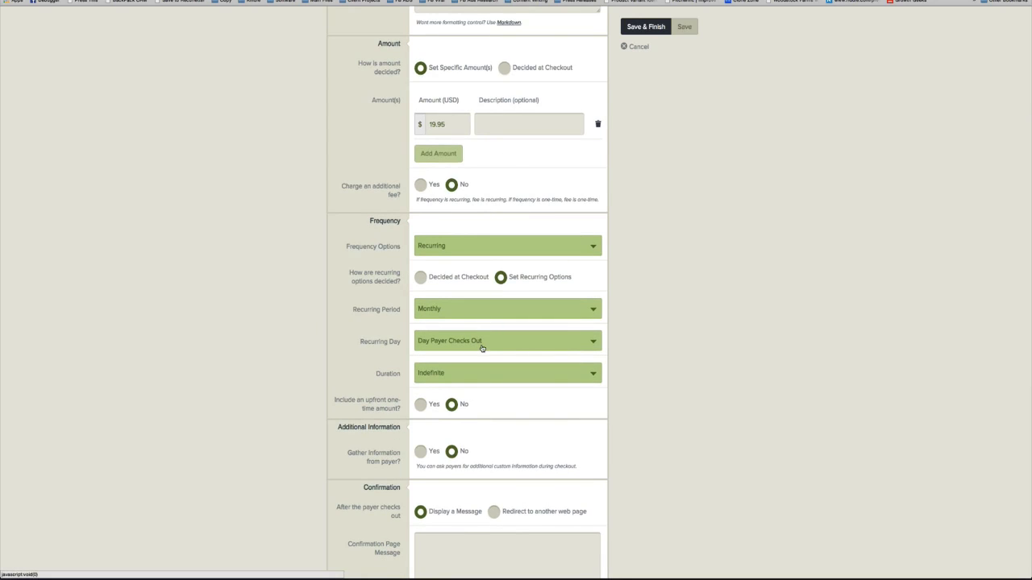
pyautogui.click(482, 348)
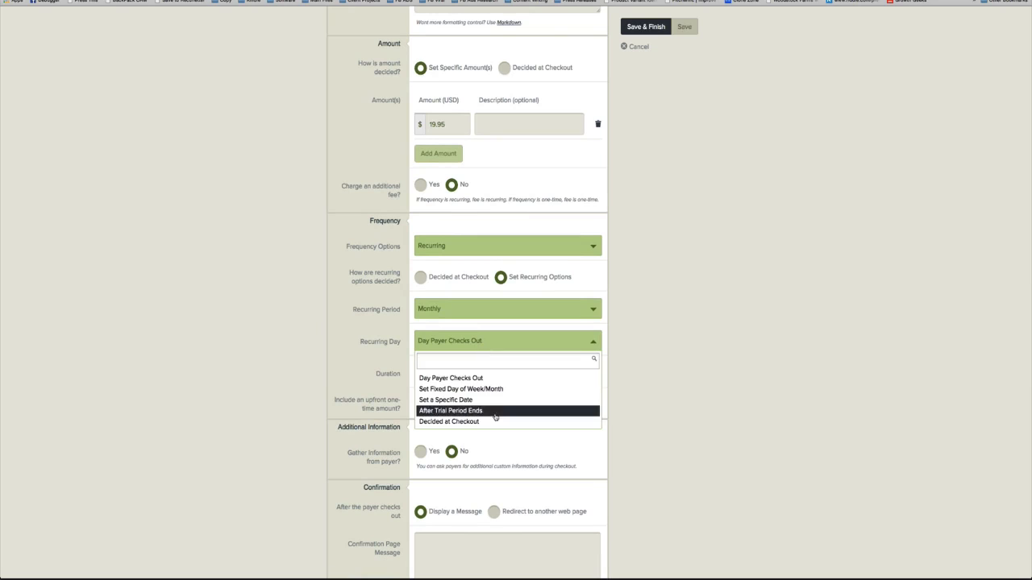
pyautogui.scroll(-1, 493, 401)
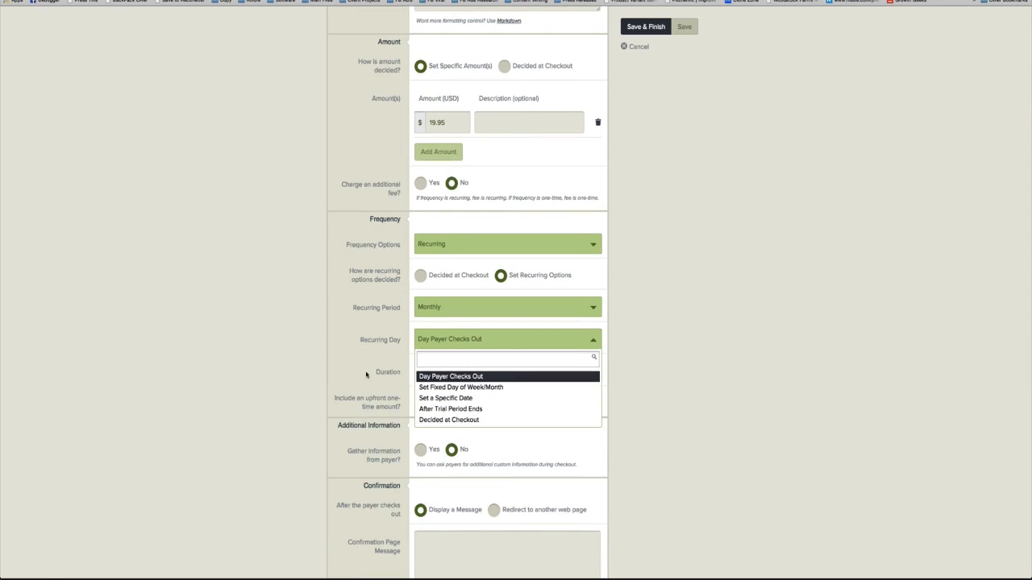
pyautogui.click(454, 384)
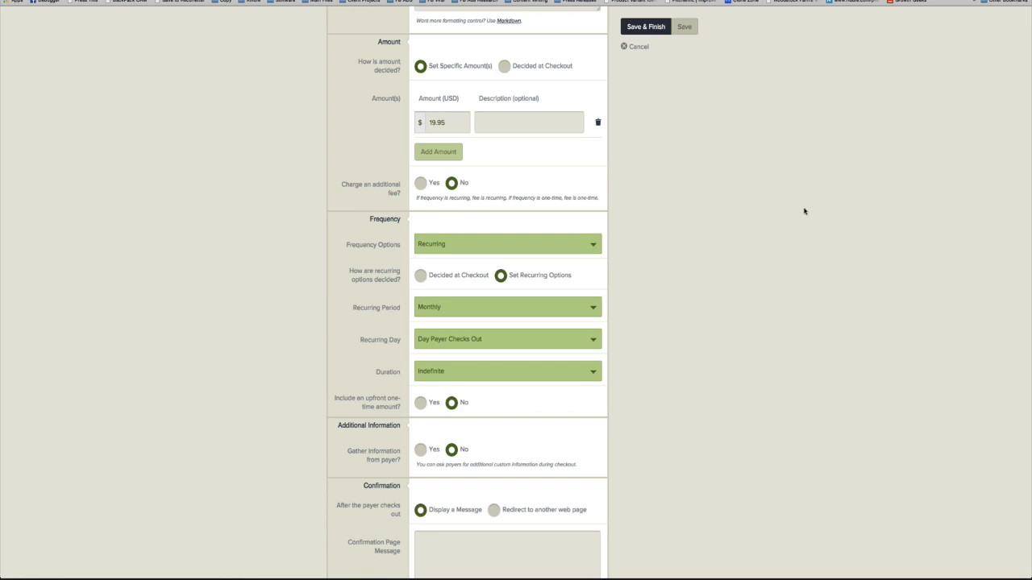
# - Set the form's confirmation to redirect payers to another web page after they check out
pyautogui.scroll(-2, 797, 249)
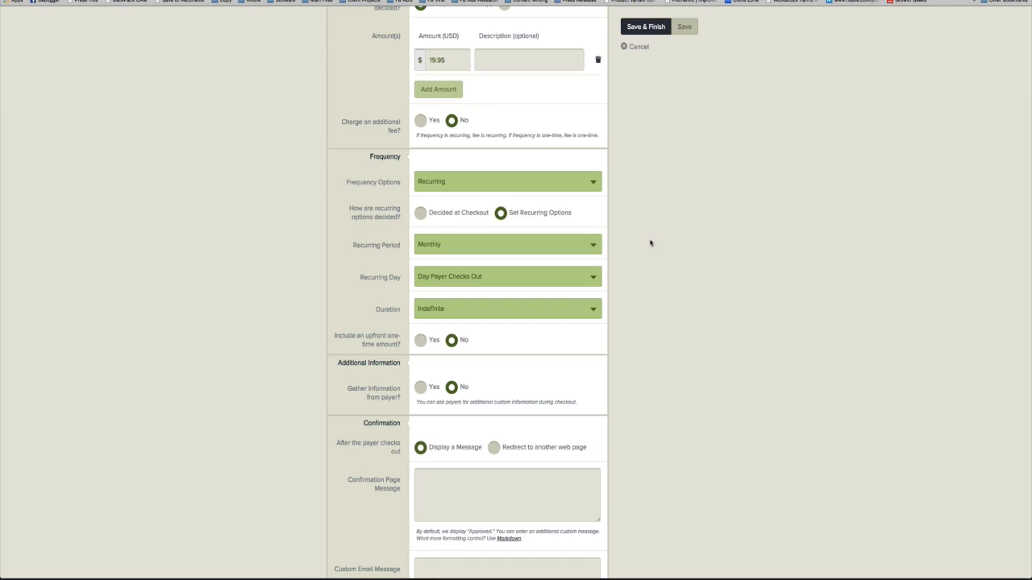
pyautogui.scroll(-3, 651, 242)
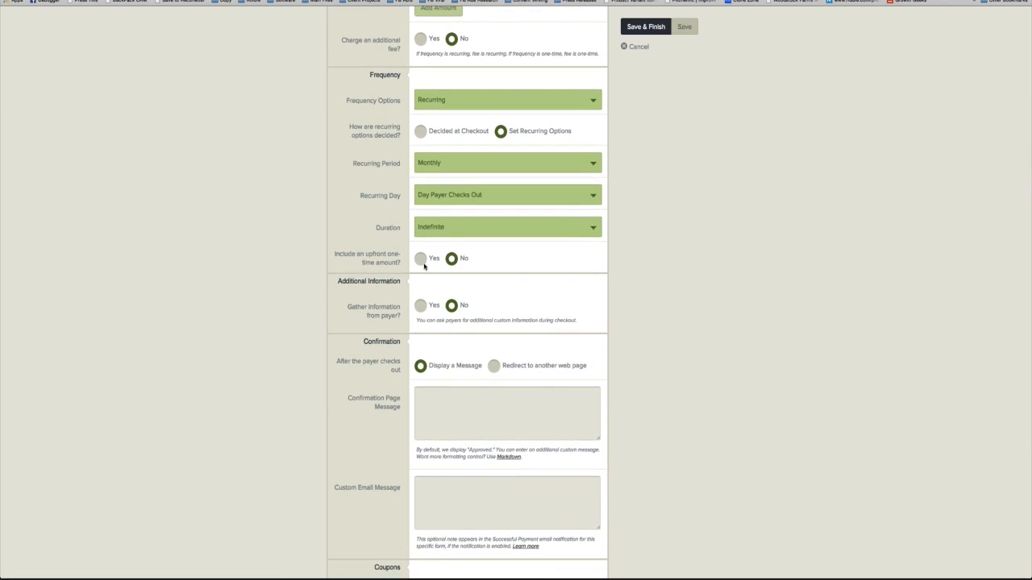
pyautogui.scroll(-1, 421, 265)
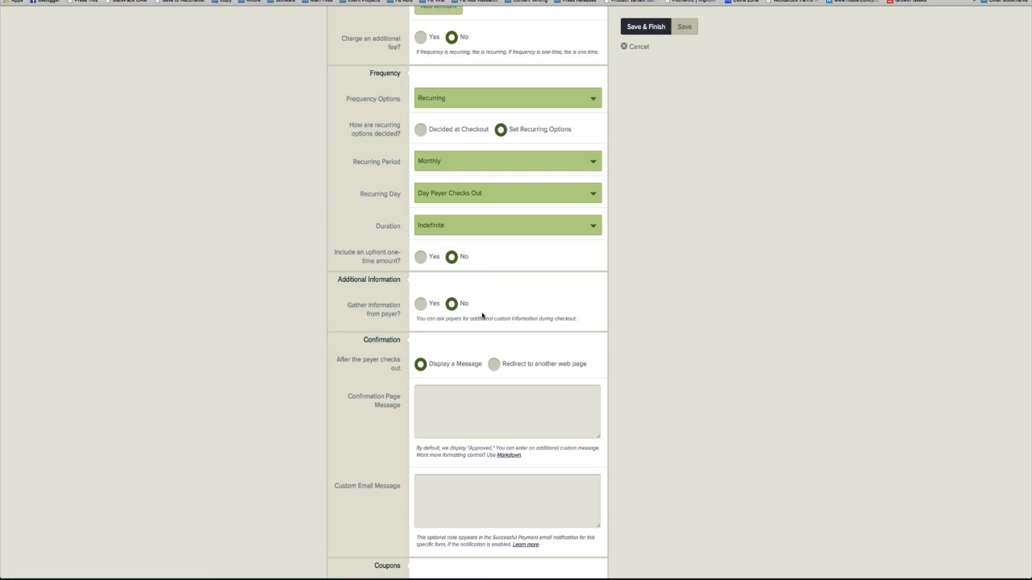
pyautogui.scroll(-2, 657, 332)
pyautogui.scroll(-1, 658, 332)
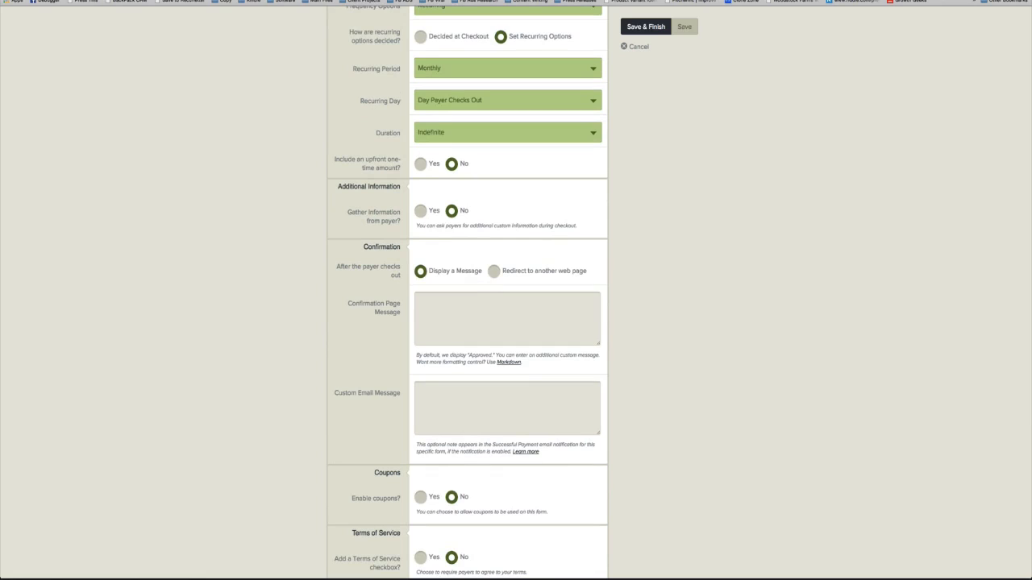
pyautogui.click(494, 273)
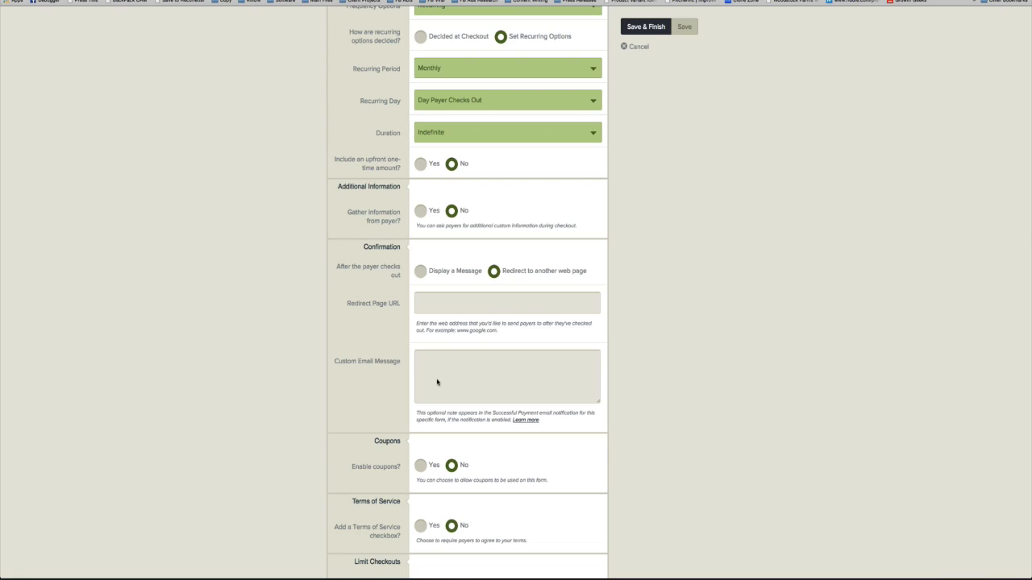
# - Look through the coupon, terms, checkout limit and theme settings, and try to save and finish the form
pyautogui.scroll(-2, 437, 382)
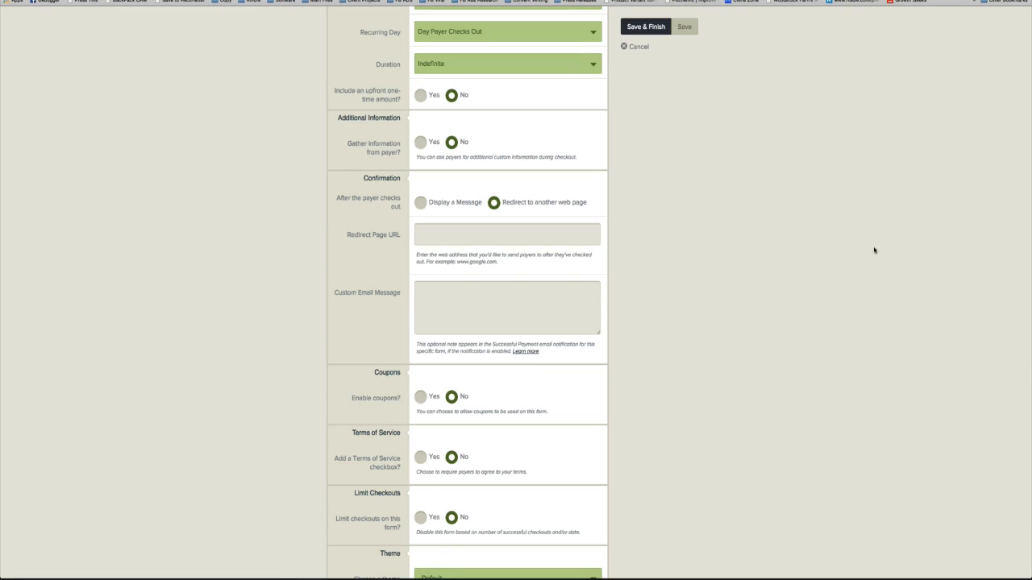
pyautogui.scroll(-3, 564, 454)
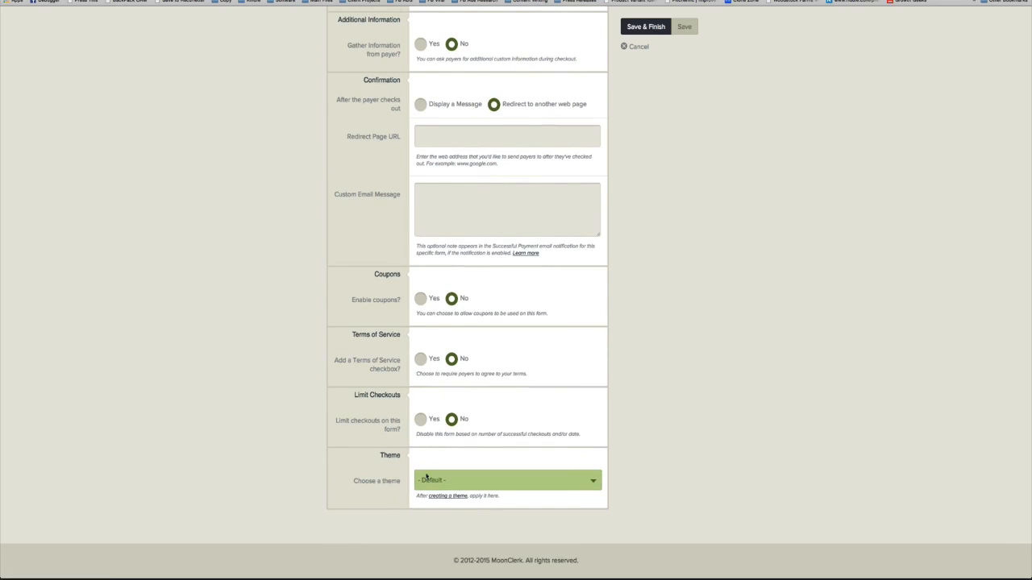
pyautogui.scroll(5, 616, 462)
pyautogui.scroll(8, 616, 462)
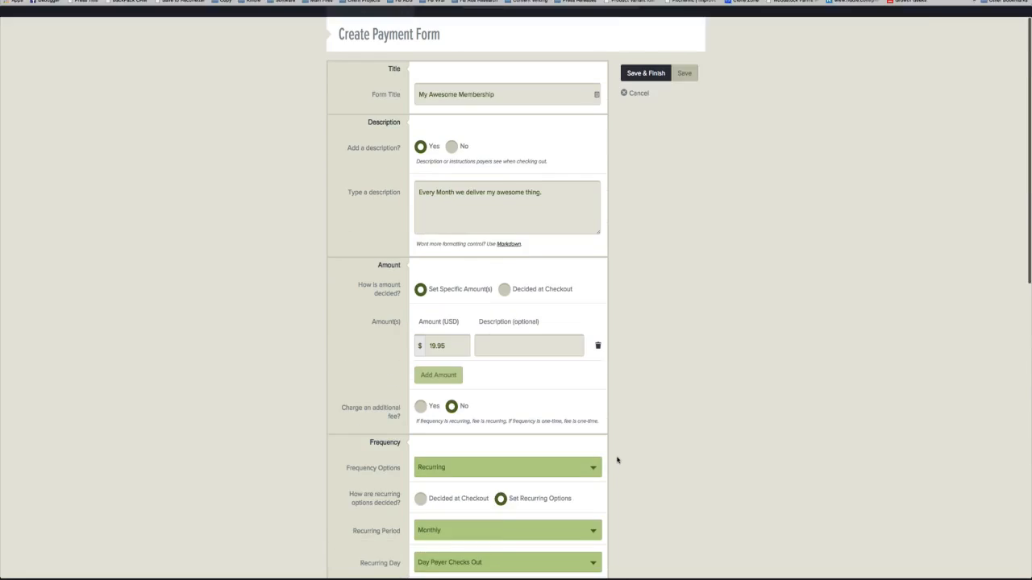
pyautogui.click(642, 98)
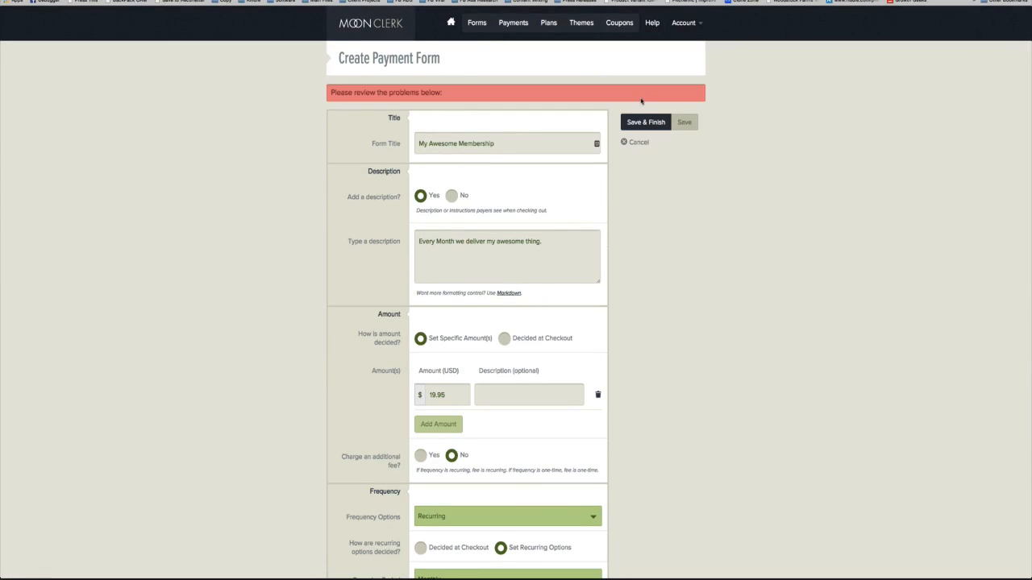
# - Switch the form's confirmation to displaying the message "Congrates" and save the finished form
pyautogui.scroll(-10, 612, 214)
pyautogui.scroll(-2, 612, 216)
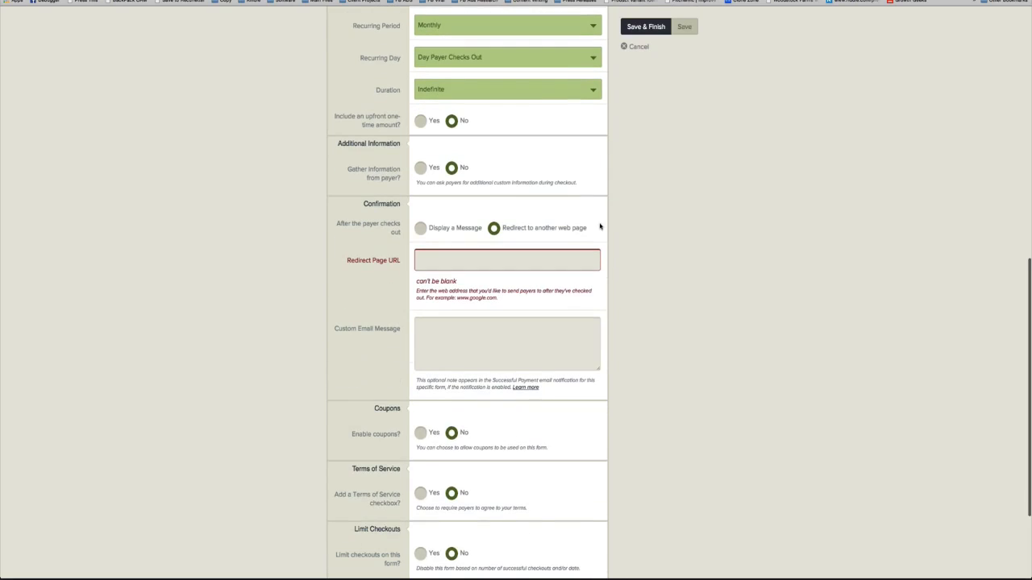
pyautogui.click(420, 228)
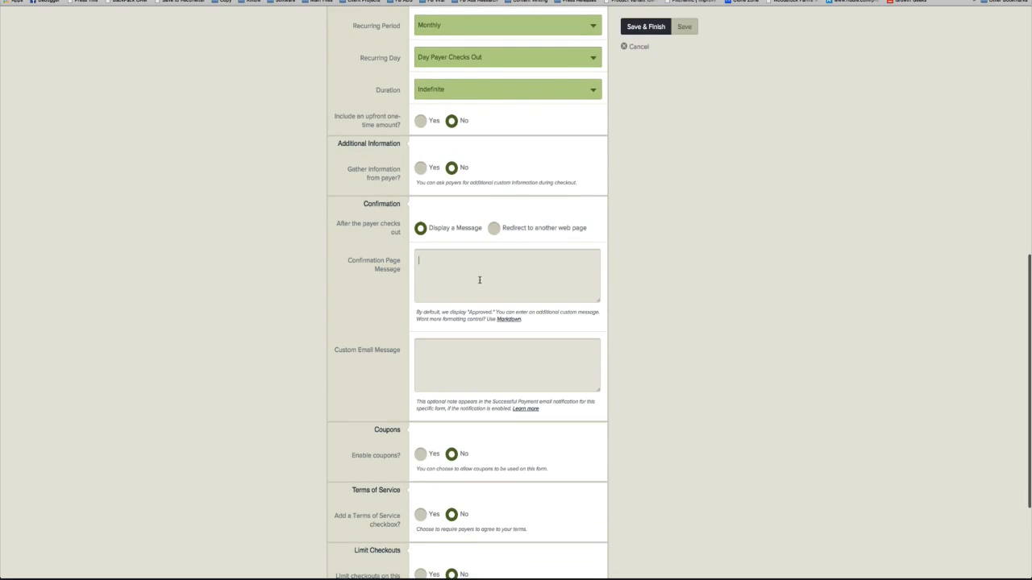
pyautogui.click(479, 280)
pyautogui.write('Congr')
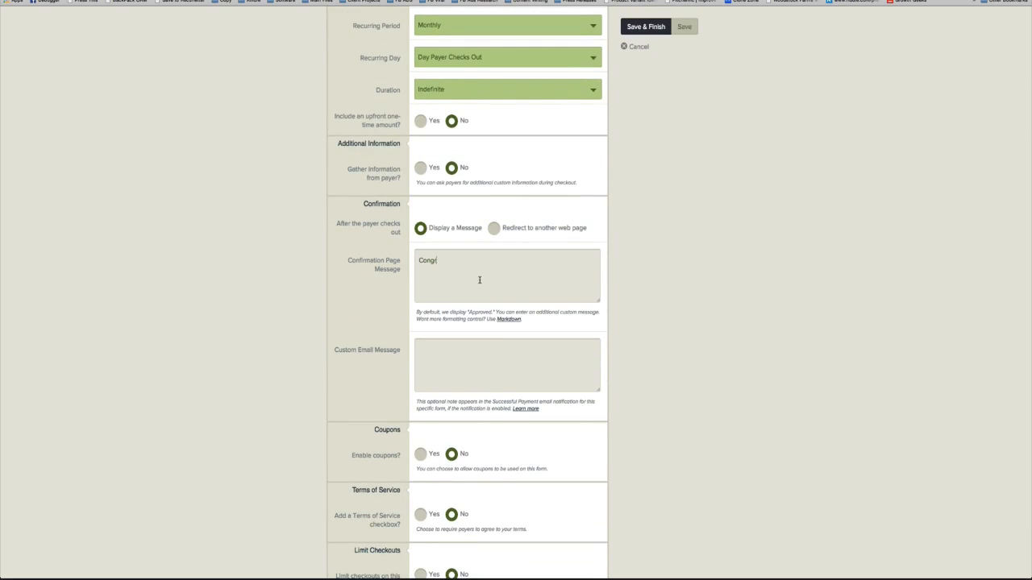
pyautogui.write('ates')
pyautogui.scroll(-1, 593, 283)
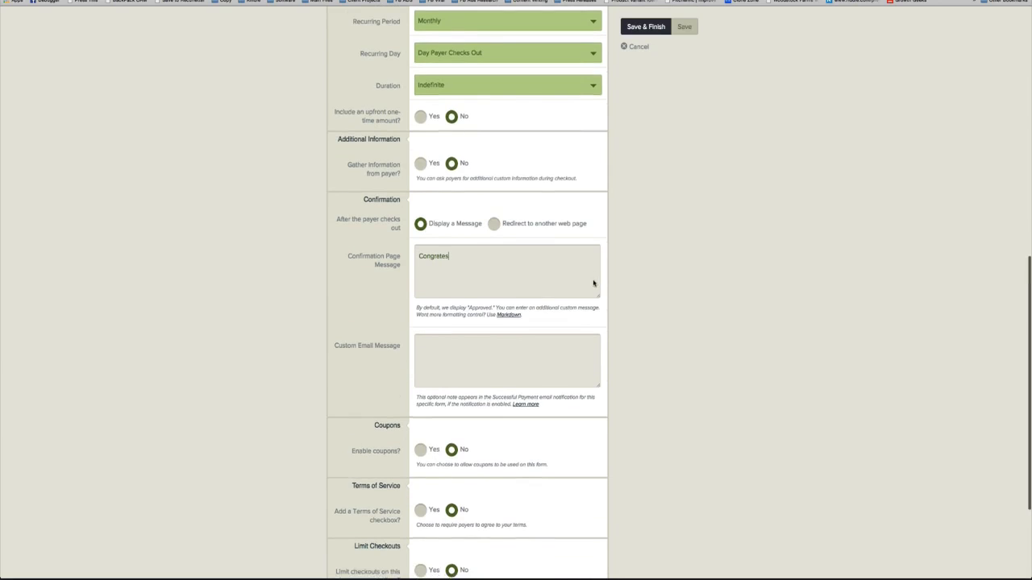
pyautogui.scroll(5, 593, 283)
pyautogui.click(645, 27)
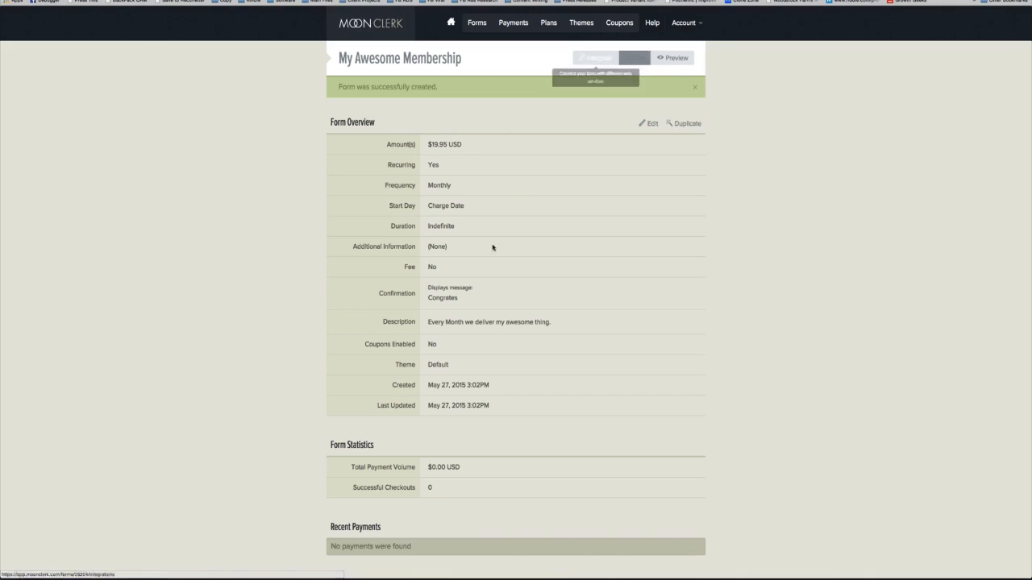
# - Open the usage options for the My Awesome Membership form and copy its send link
pyautogui.click(637, 59)
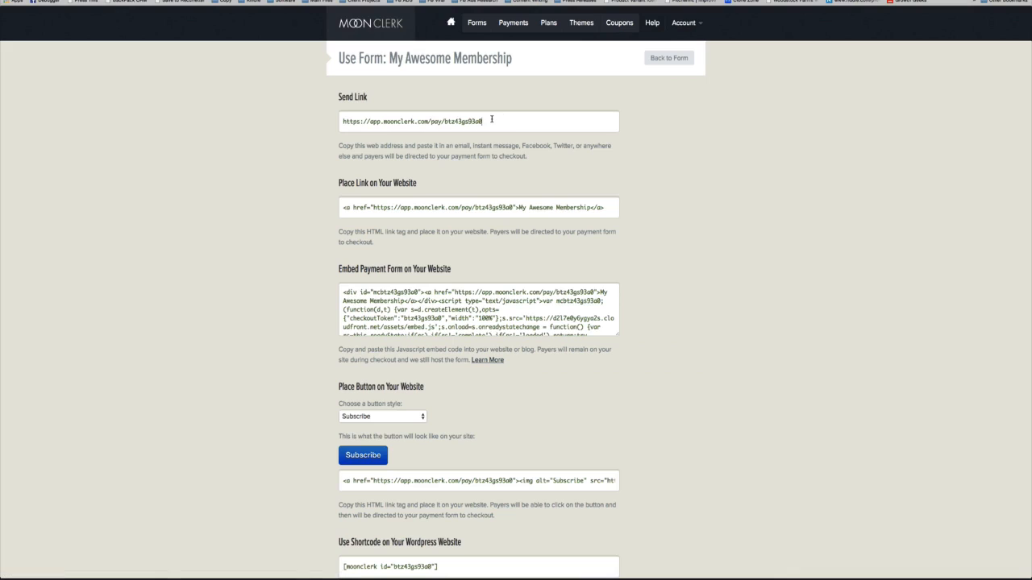
pyautogui.click(491, 119)
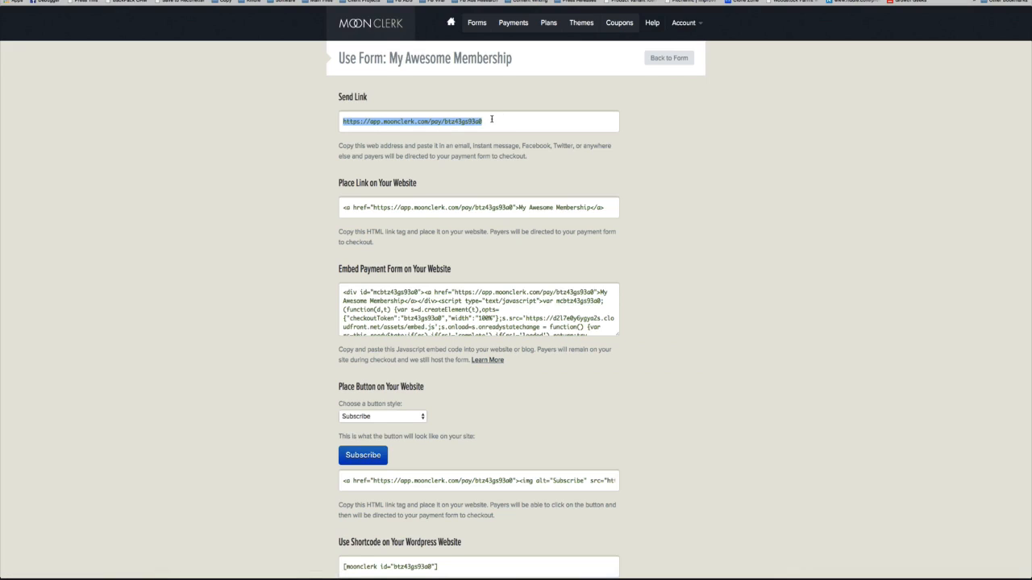
# - Go back to the form overview and view the form's available integrations, returning to the overview
pyautogui.click(673, 64)
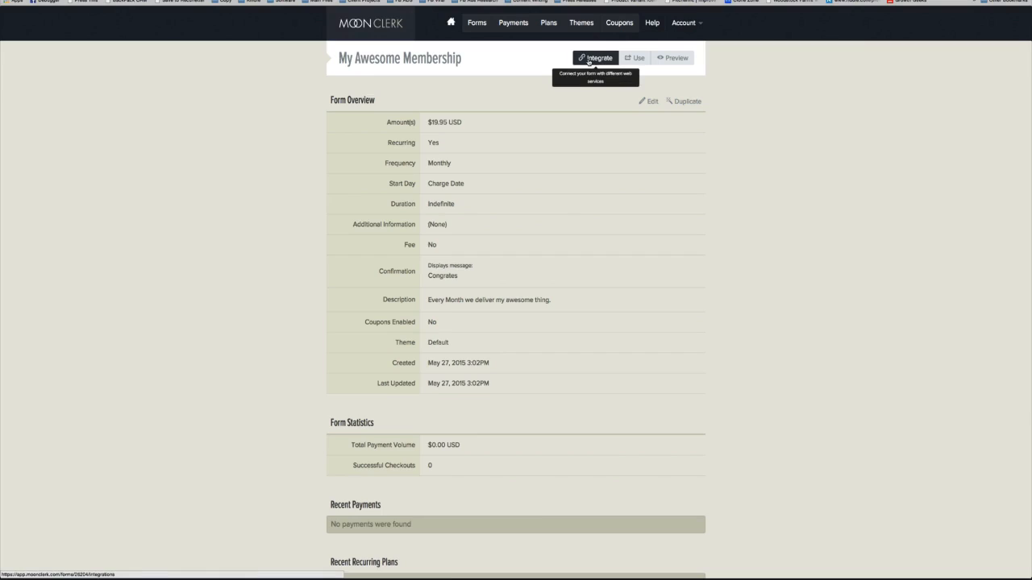
pyautogui.click(589, 60)
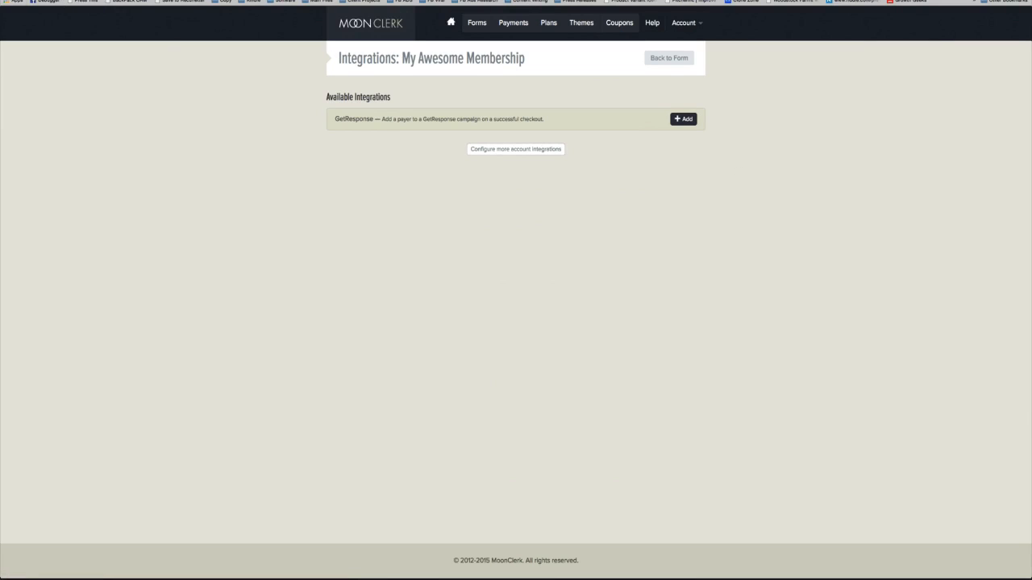
pyautogui.press('super+Left')
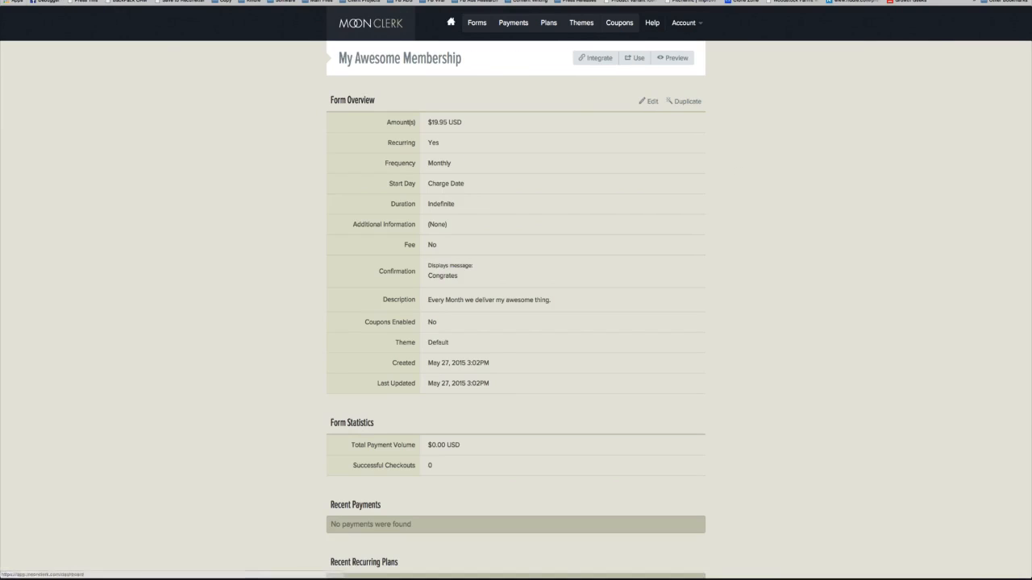
# - Switch to the ClickFunnels funnel page and open the copied payment form link in a new browser tab
pyautogui.hotkey('ctrl', 'Tab')
pyautogui.hotkey('ctrl', 'Tab')
pyautogui.hotkey('ctrl', 'Tab')
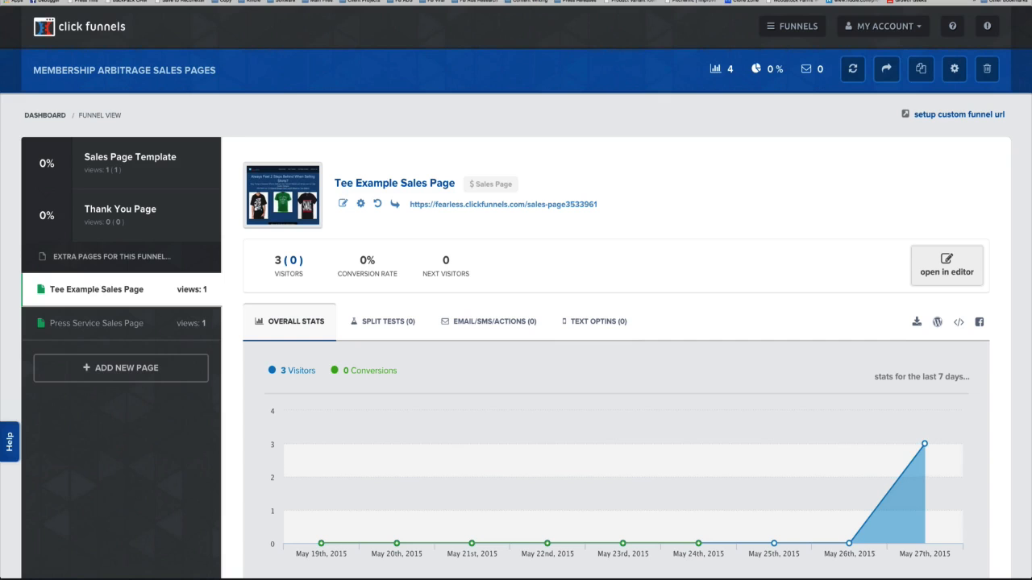
pyautogui.press('super+t')
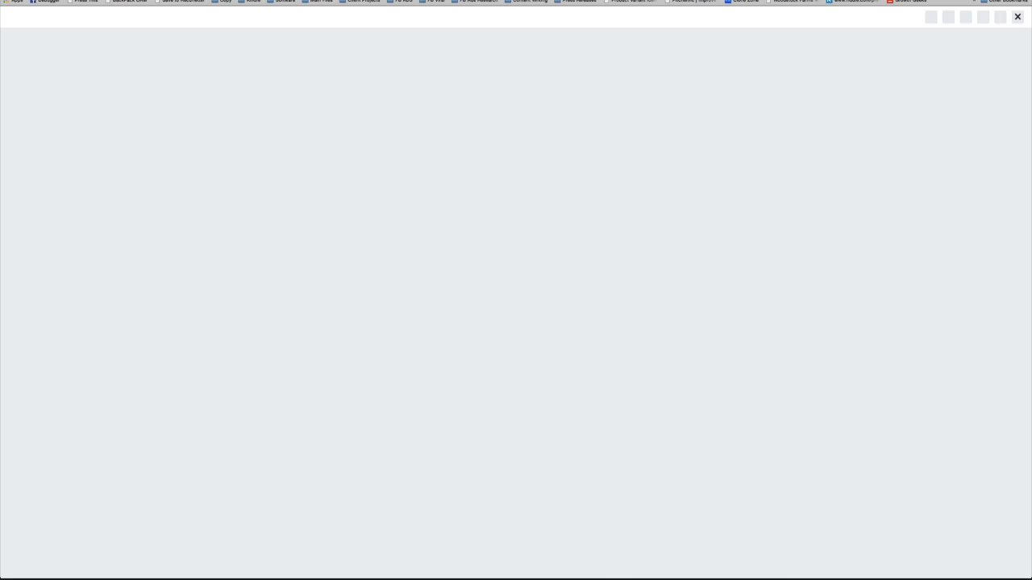
pyautogui.press('Return')
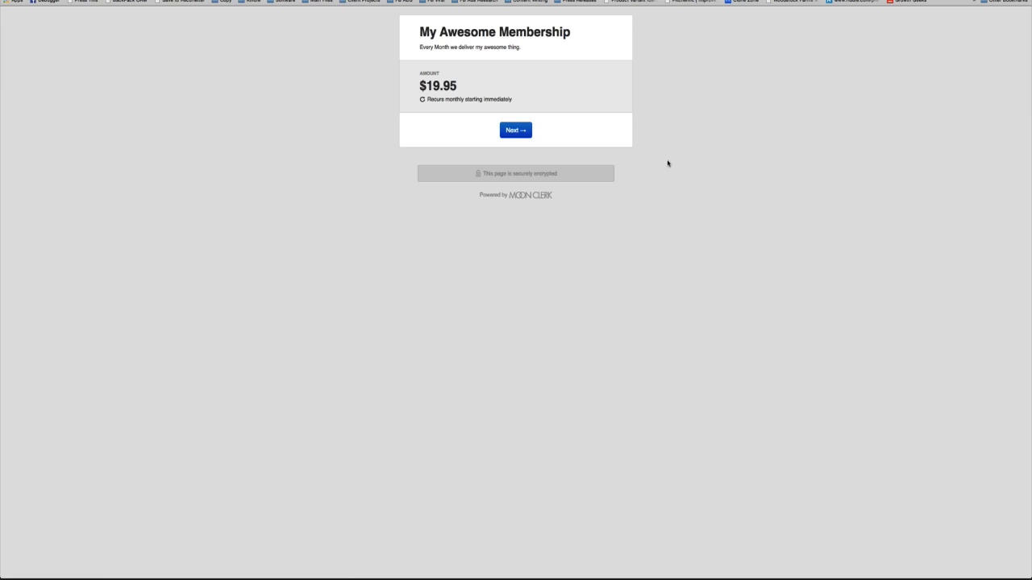